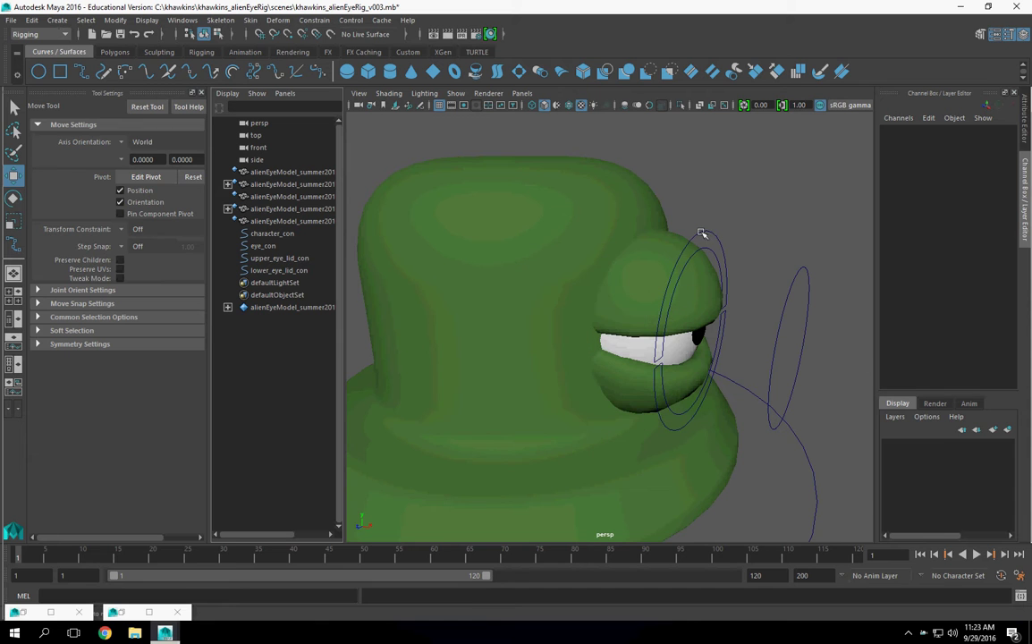
- Widen the Outliner enough to show the full names of the alien eye model's objects
alt+drag(707, 279, 762, 238)
alt+right_drag(706, 296, 410, 298)
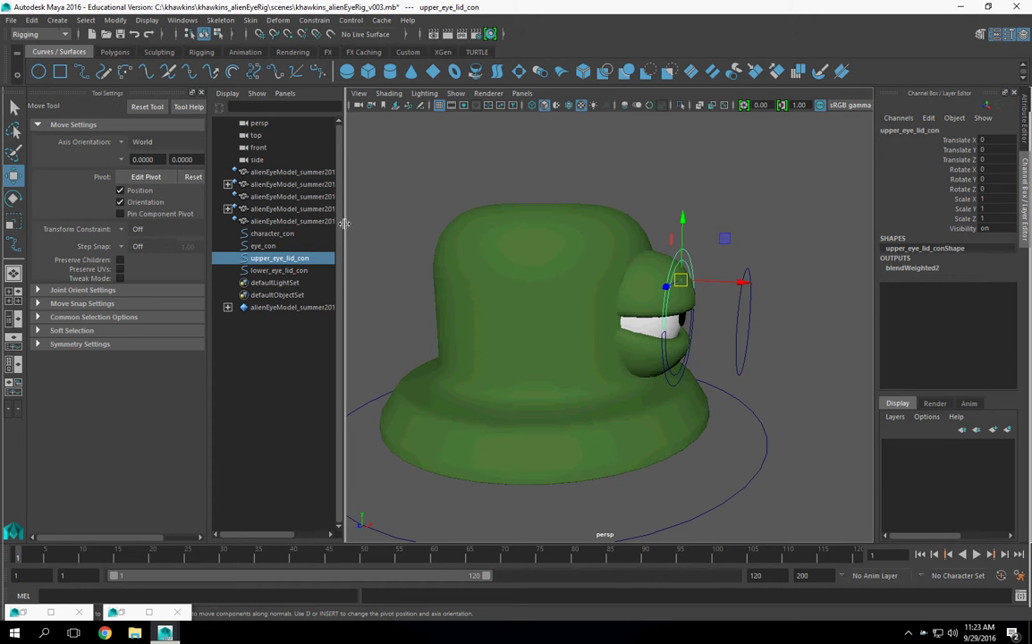
drag(340, 241, 428, 241)
mouse_move(634, 429)
alt+mouse_down()
mouse_move(645, 411)
mouse_move(633, 429)
alt+mouse_up()
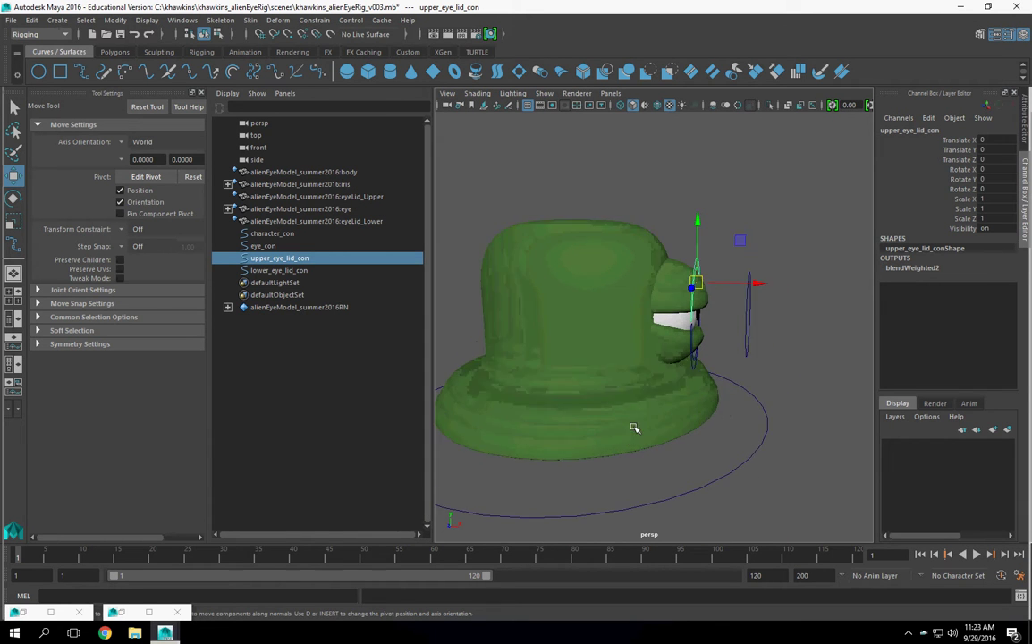
alt+right_drag(634, 428, 732, 447)
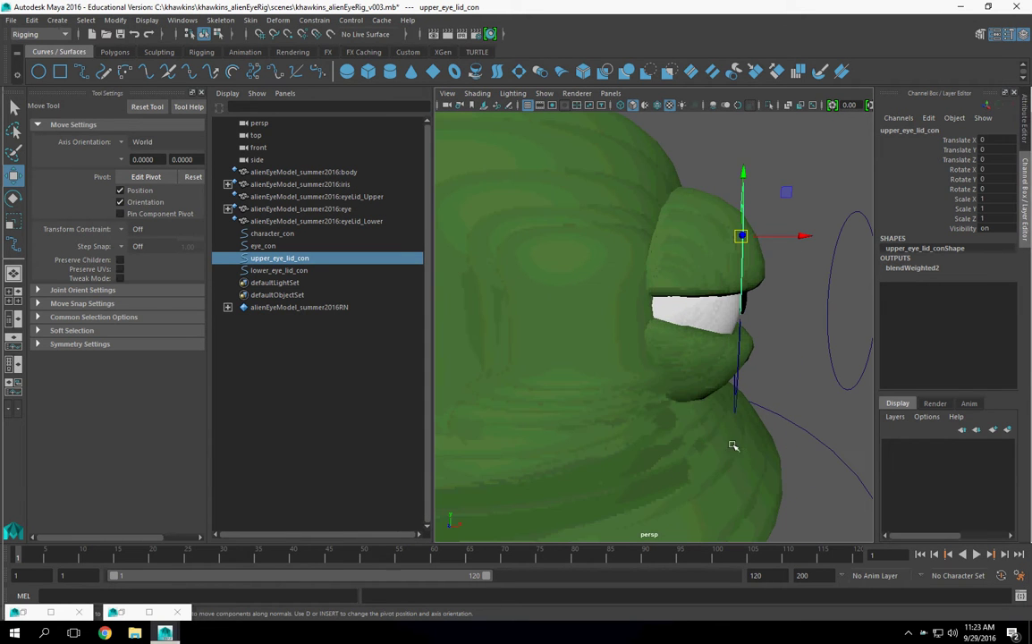
- Create five empty groups at the scene's top level with no objects selected
click(299, 171)
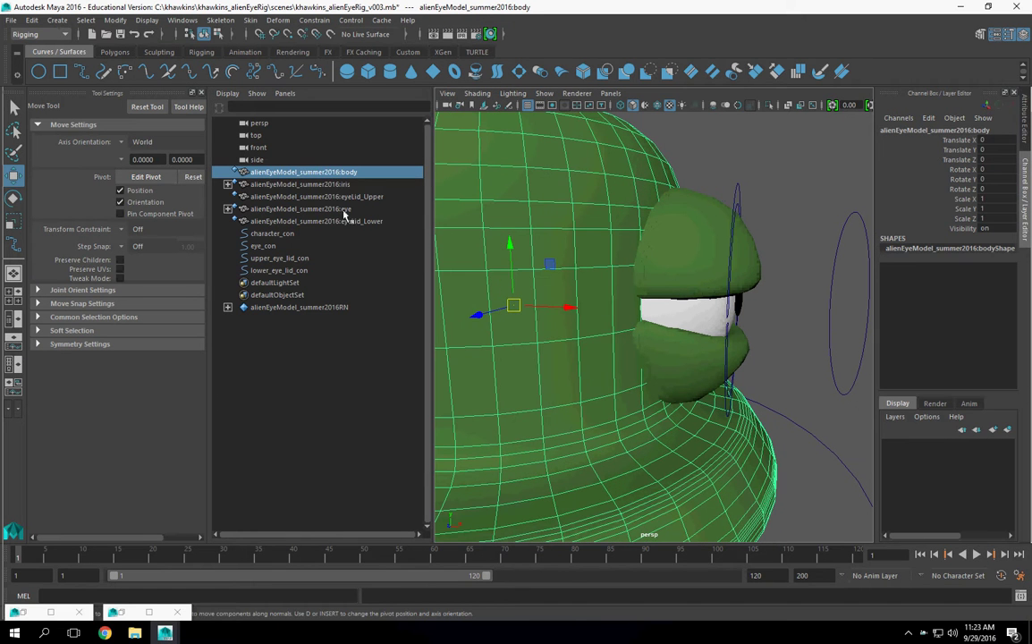
click(322, 184)
click(348, 418)
key(ctrl+g)
key(ctrl+g)
key(ctrl+g)
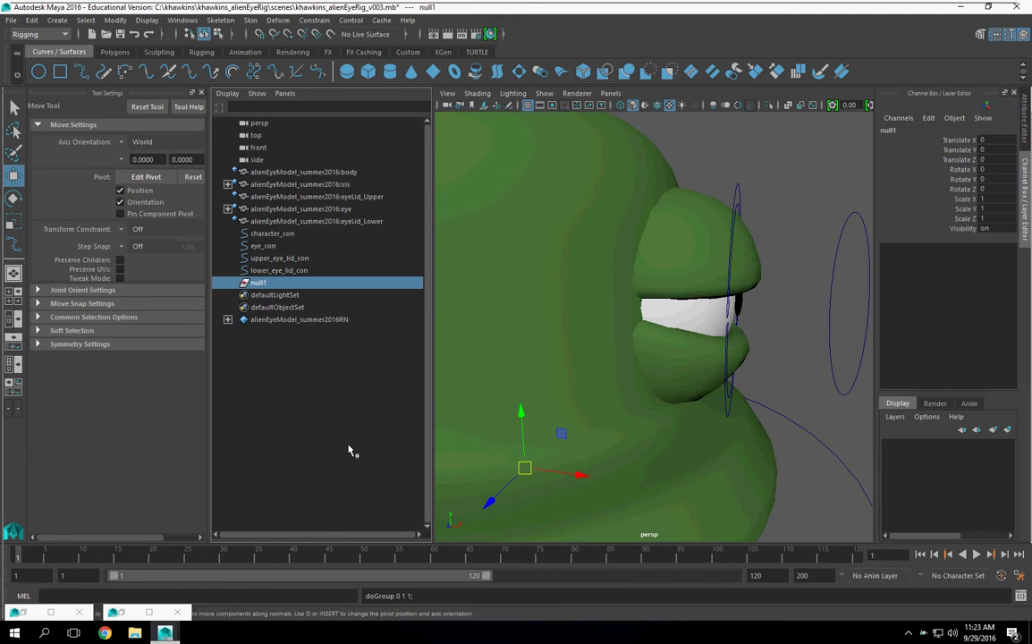
key(ctrl+g)
click(348, 450)
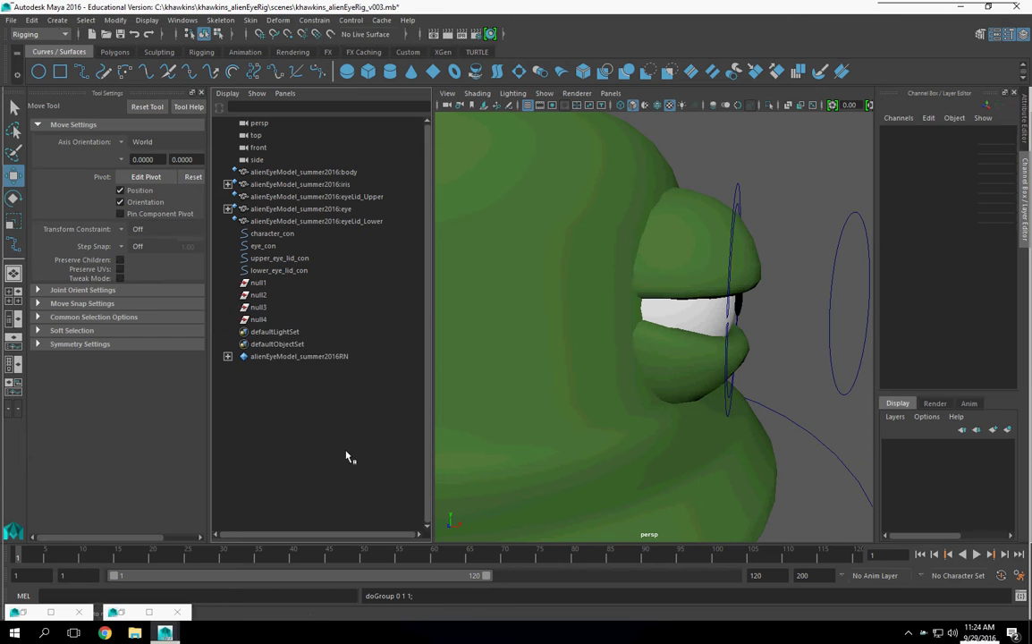
key(ctrl+g)
click(348, 450)
- Rename the null1 group as world
click(259, 282)
click(907, 129)
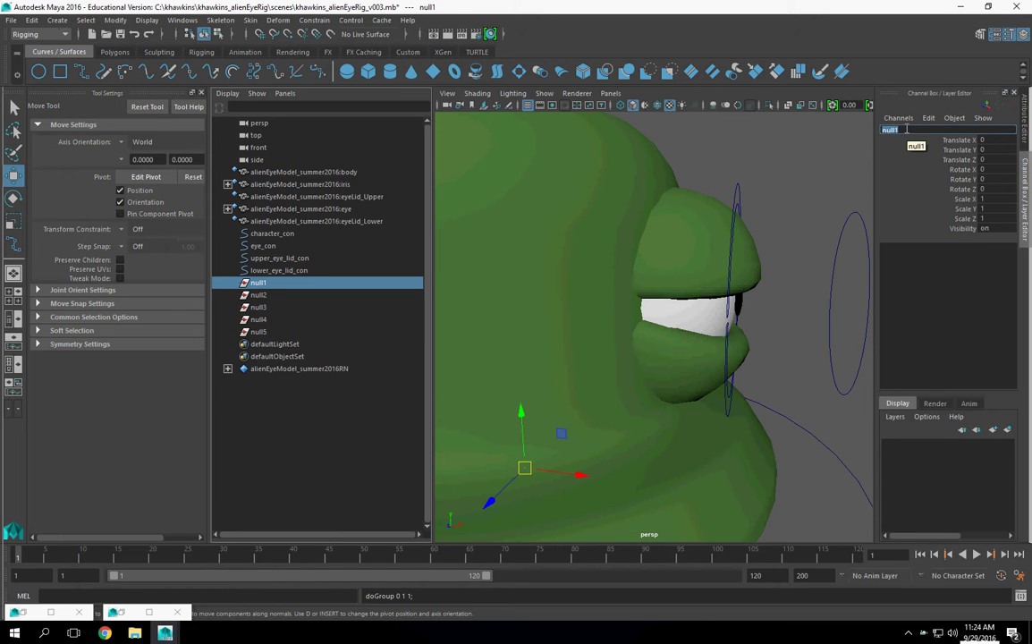
key(Return)
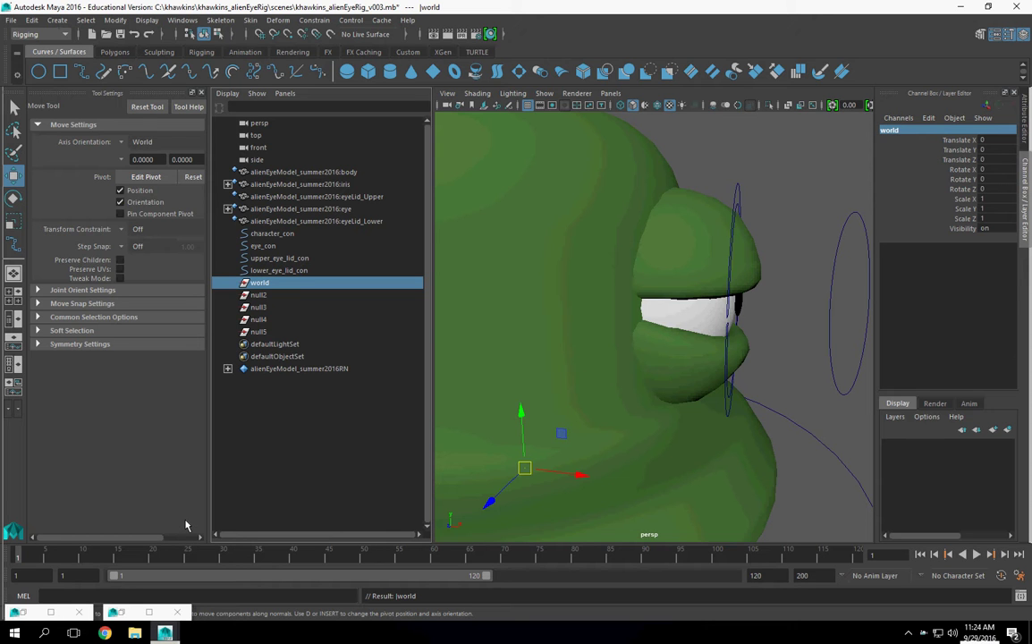
- Create one more empty group at the scene's top level and name it CHARACTER
click(263, 503)
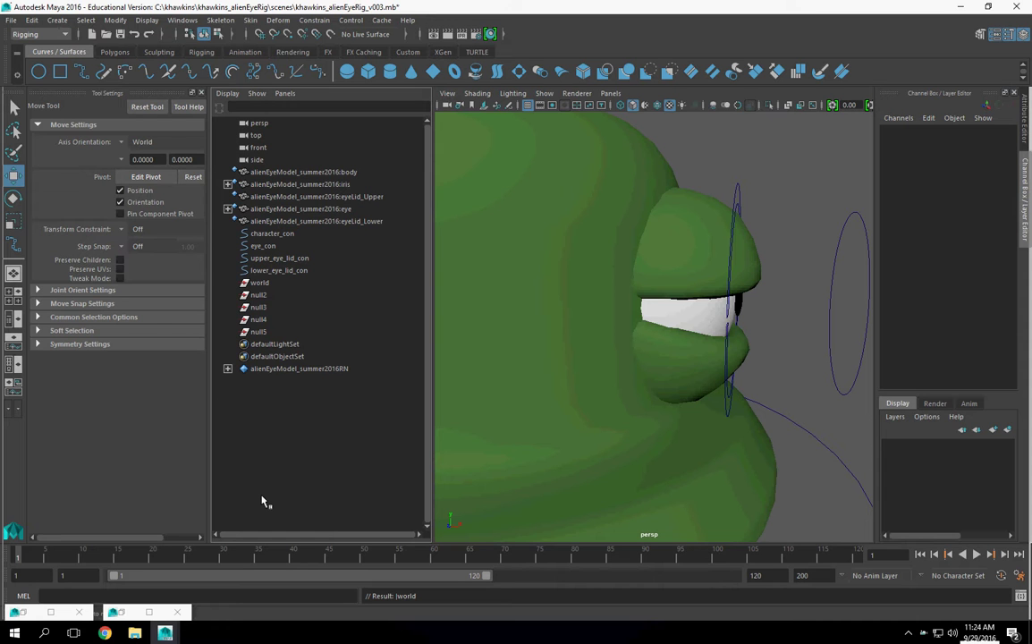
key(ctrl+g)
double_click(917, 130)
text(CHARACTER)
key(Return)
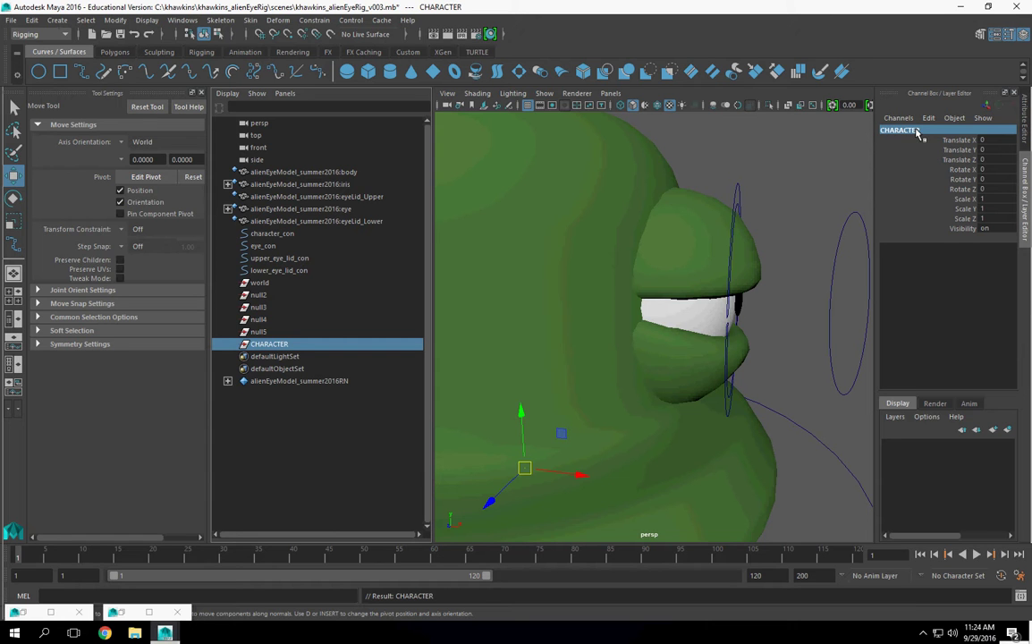
- Parent the world group under CHARACTER and expand the CHARACTER hierarchy
click(259, 282)
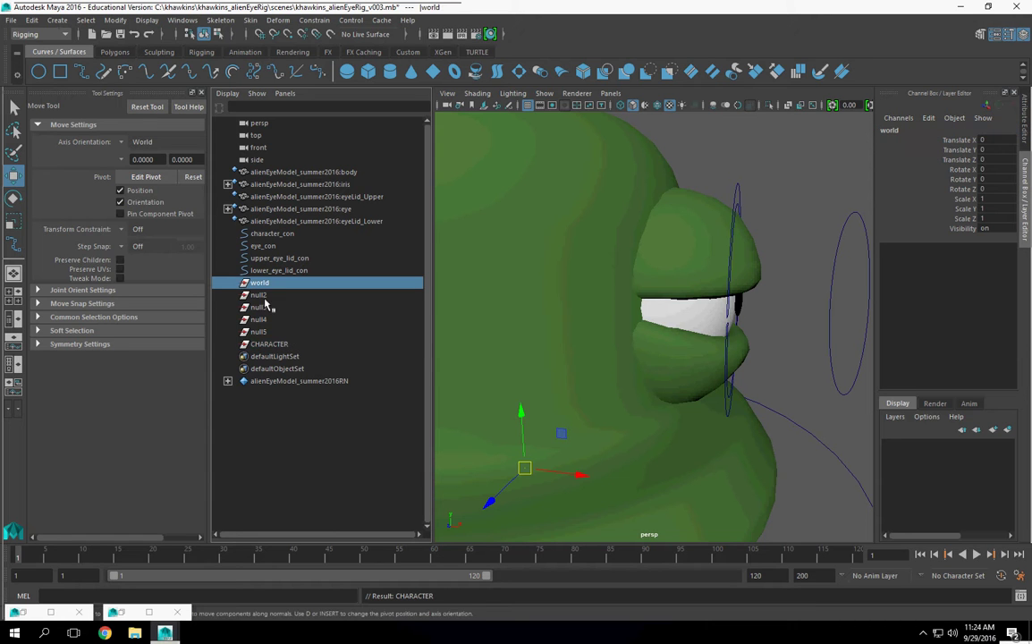
ctrl+click(273, 345)
key(p)
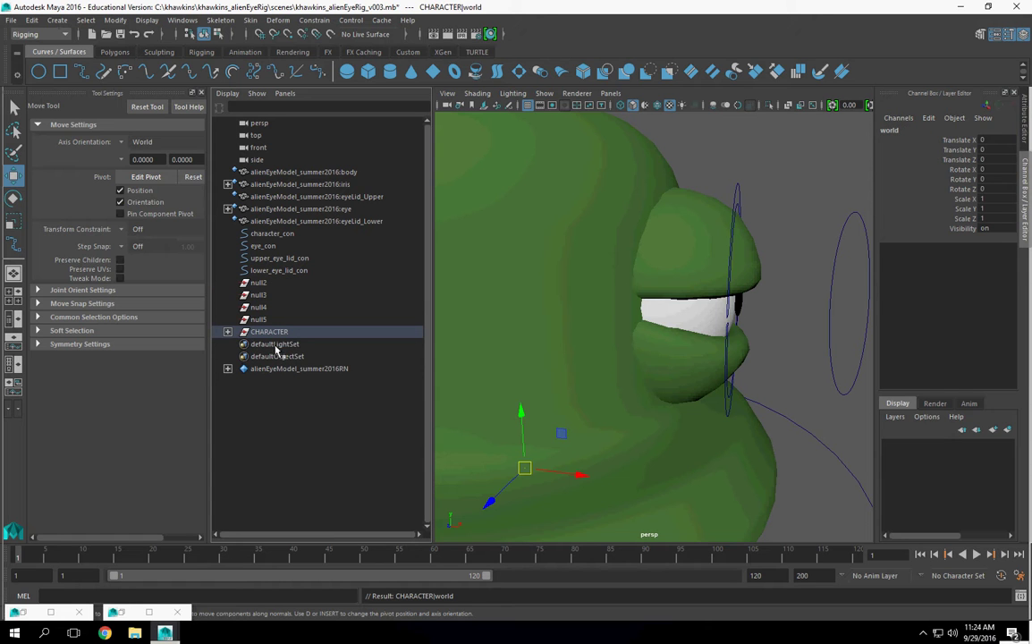
click(227, 332)
click(274, 399)
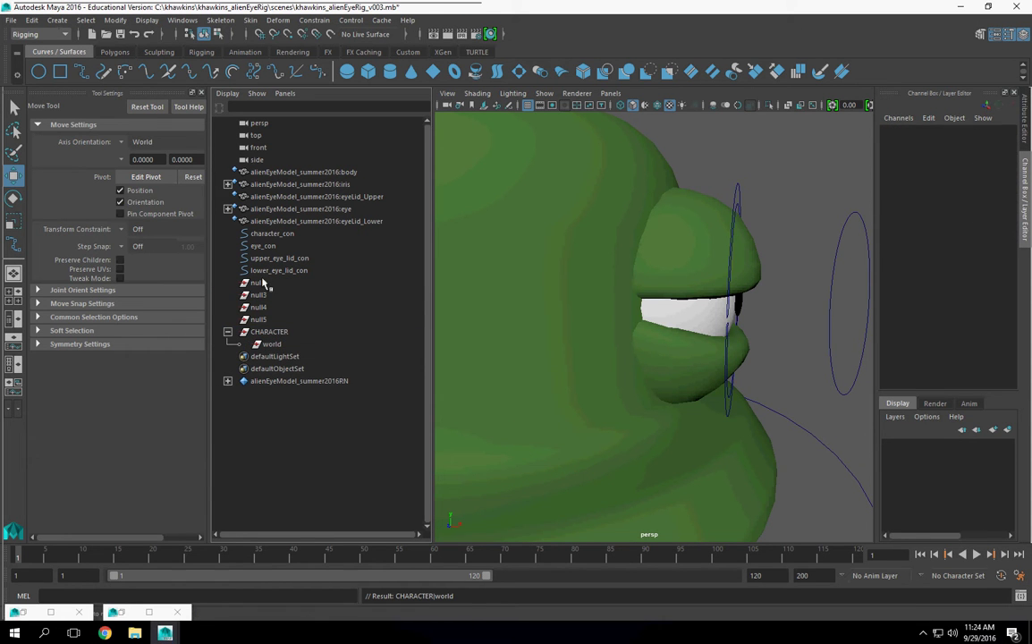
- Rename the null2 group as controls
click(269, 283)
click(913, 131)
text(controls)
key(Return)
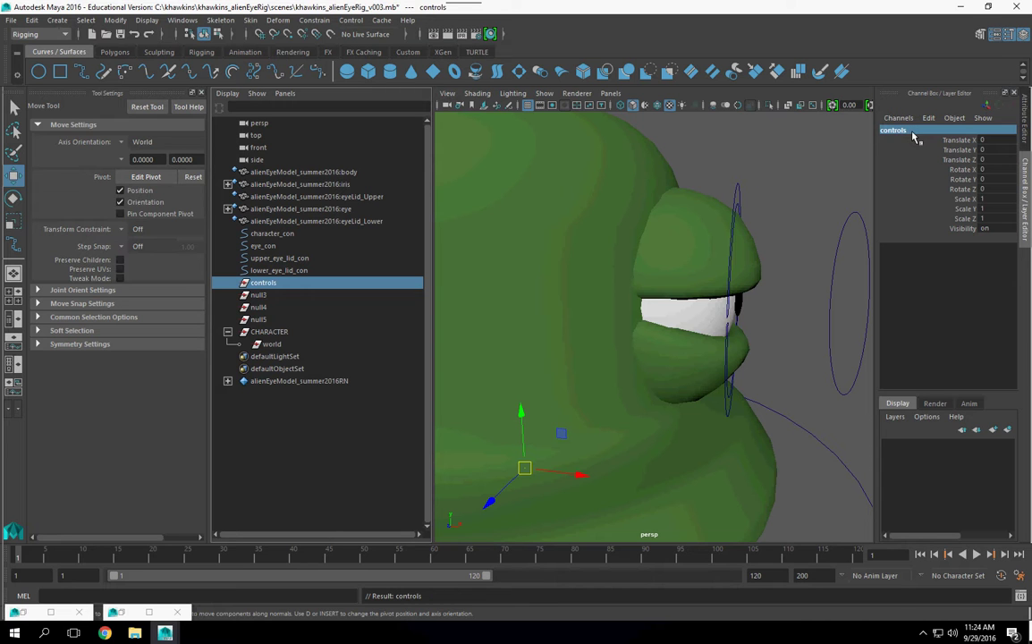
- Rename the null3 group as geo
click(259, 295)
click(895, 132)
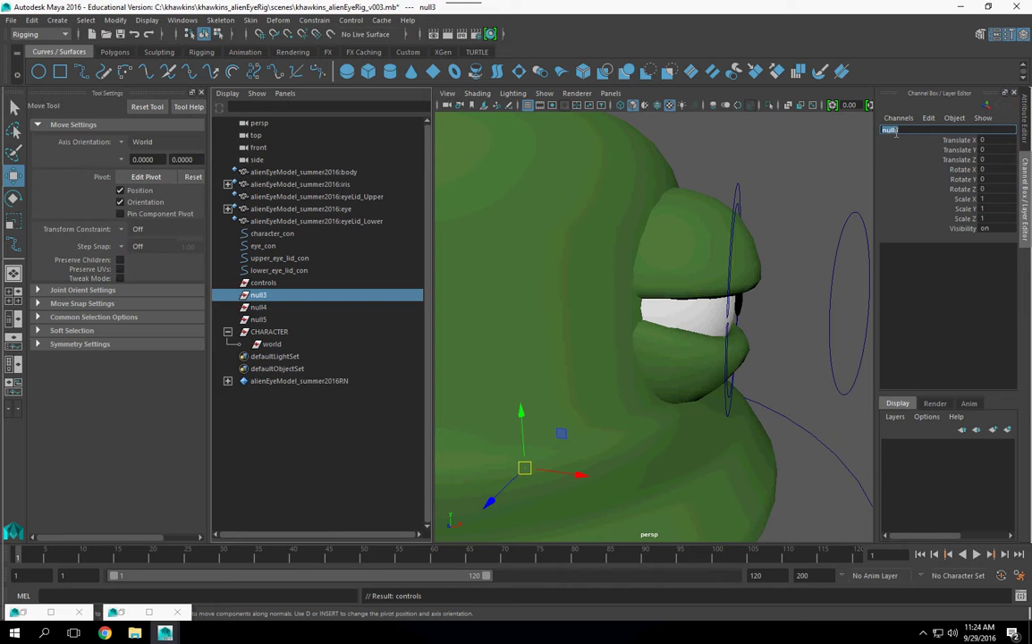
text(geo)
key(Return)
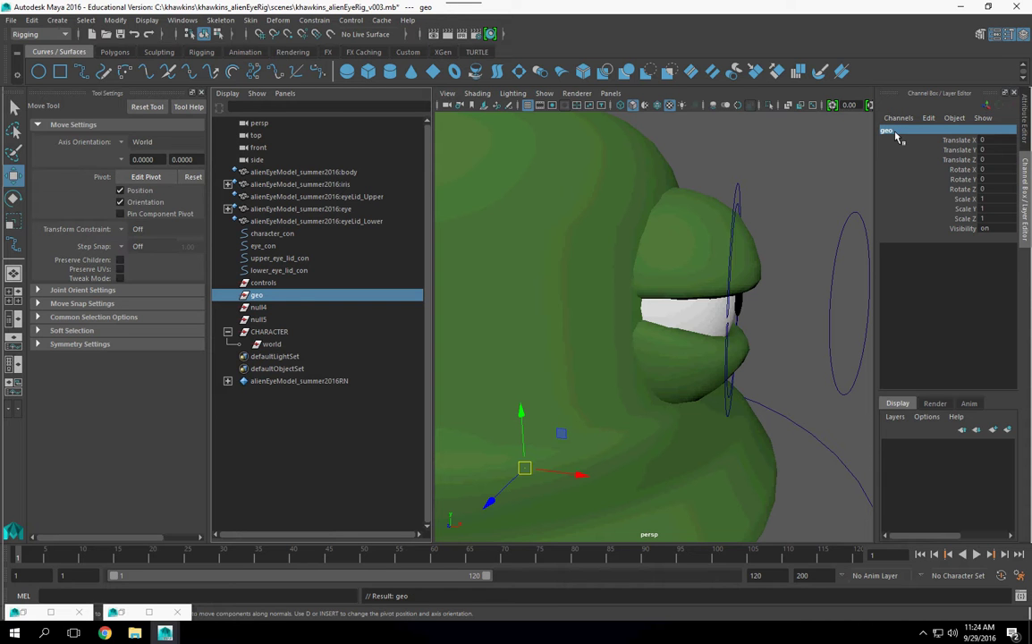
- Rename the null4 group as scale and clear the selection
click(259, 308)
click(895, 132)
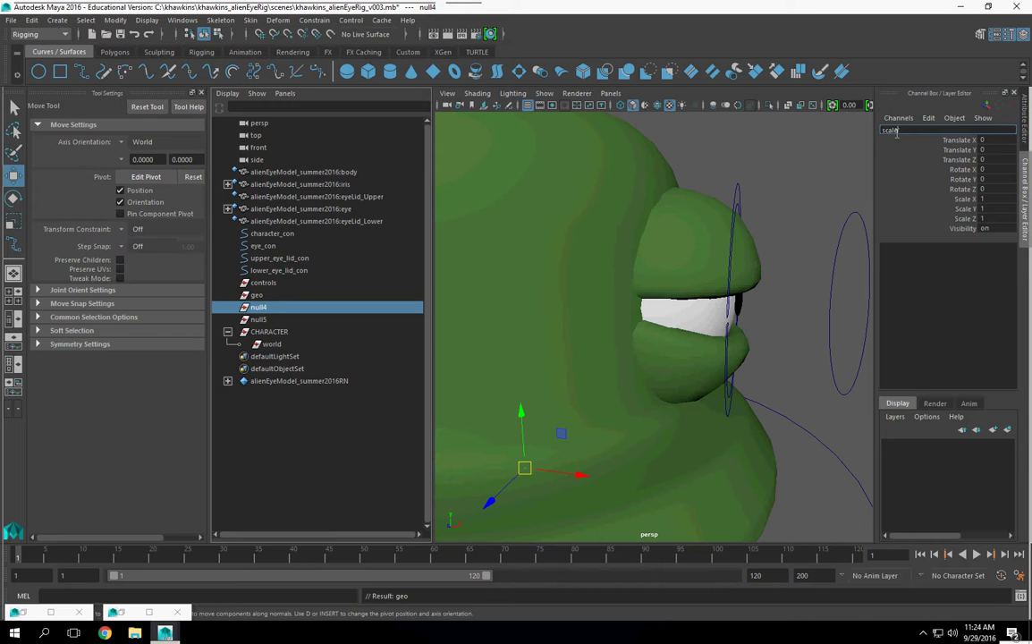
text(scale)
key(Return)
click(345, 458)
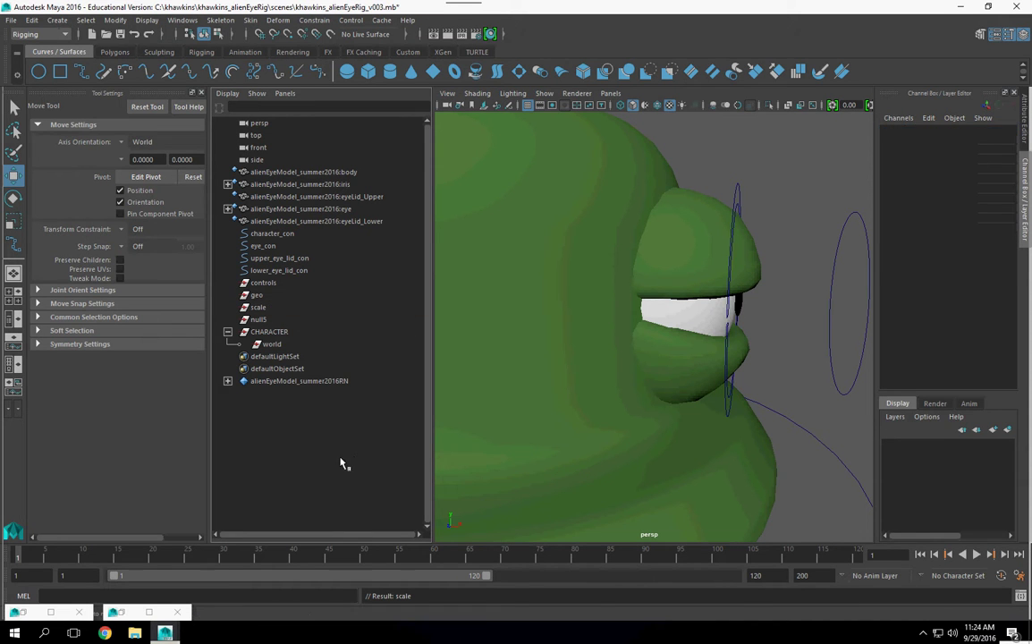
- Parent the controls group and the scale group under world, expanding world's hierarchy
click(262, 283)
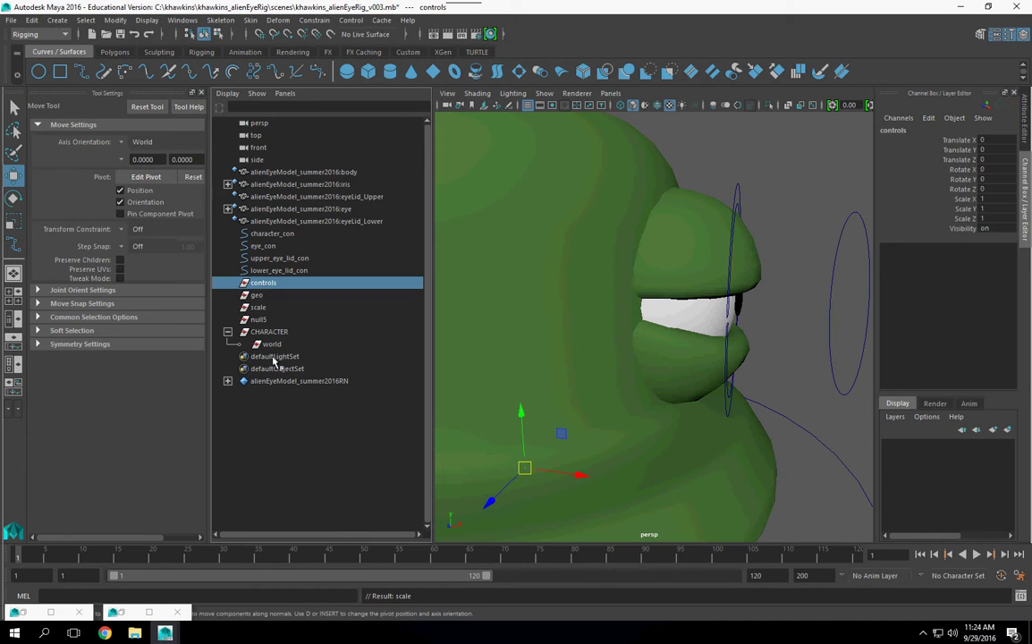
ctrl+click(272, 345)
key(p)
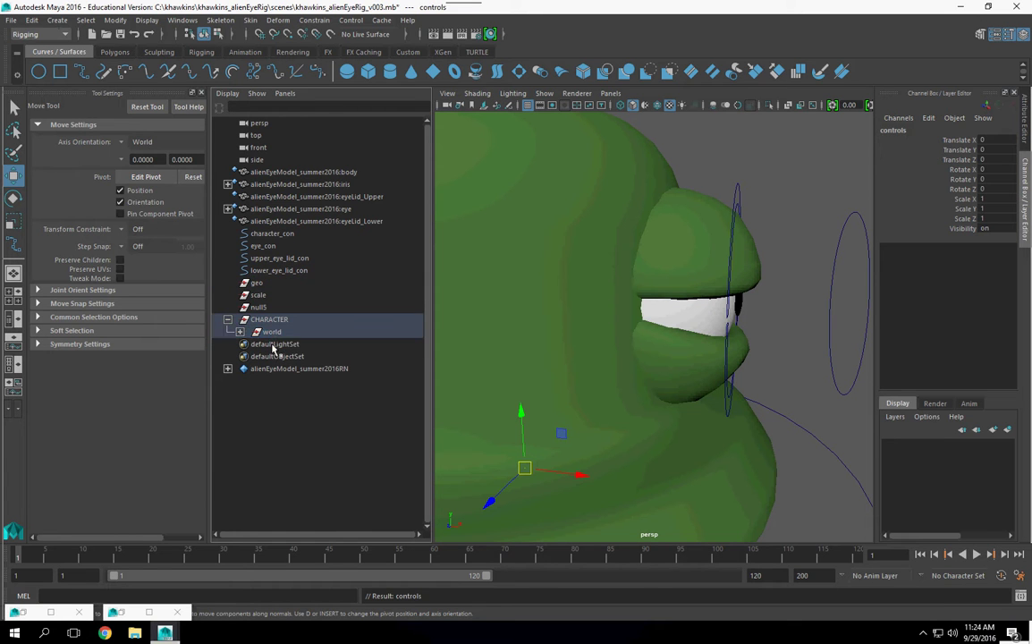
click(240, 332)
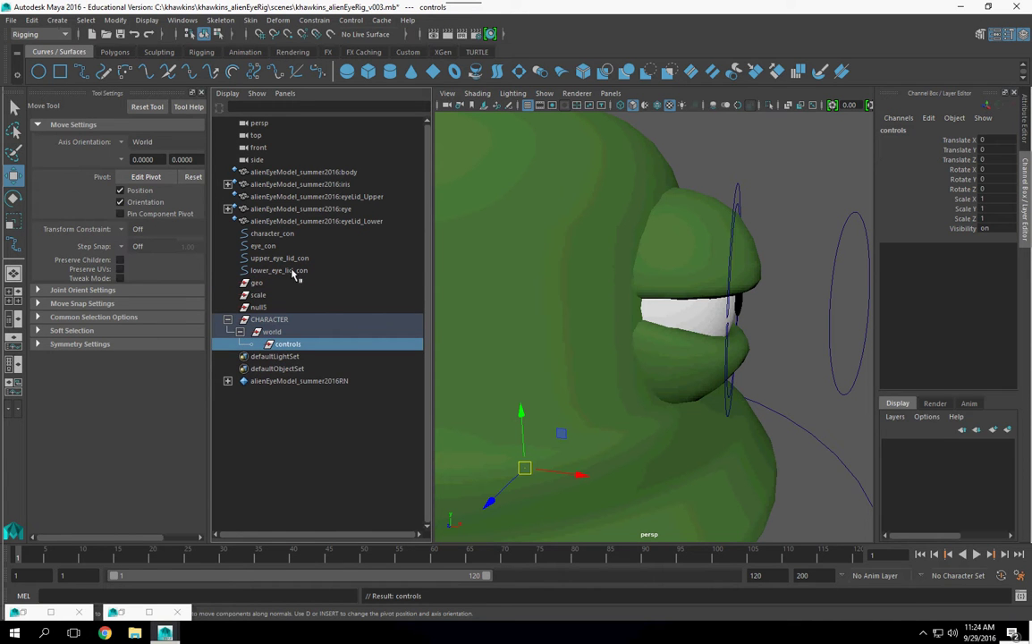
click(258, 295)
ctrl+click(273, 332)
key(p)
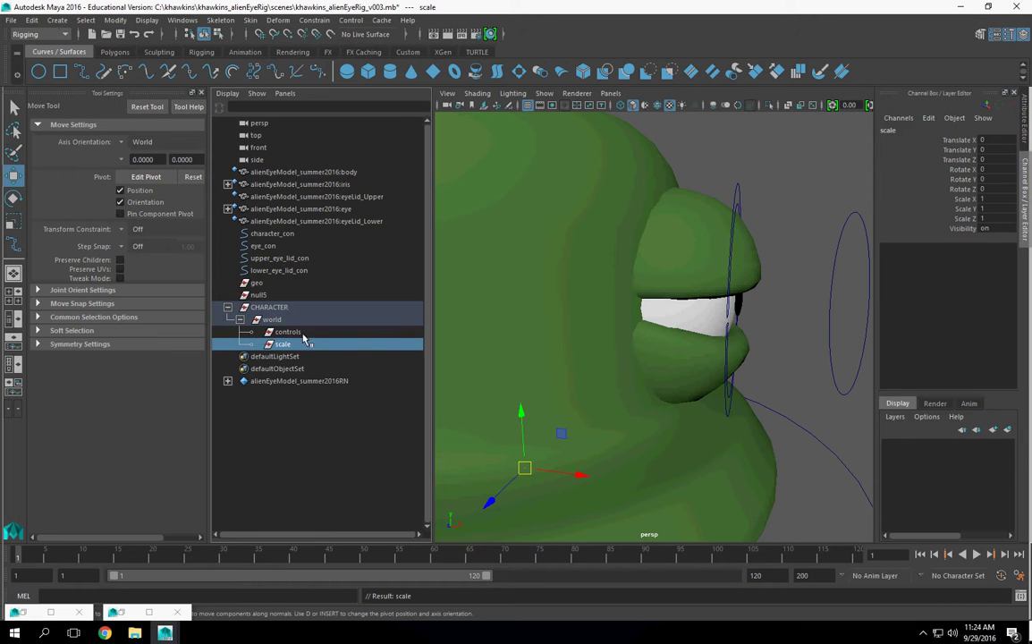
- Parent the geo group under scale and delete the unused null5 group
click(257, 282)
ctrl+click(285, 345)
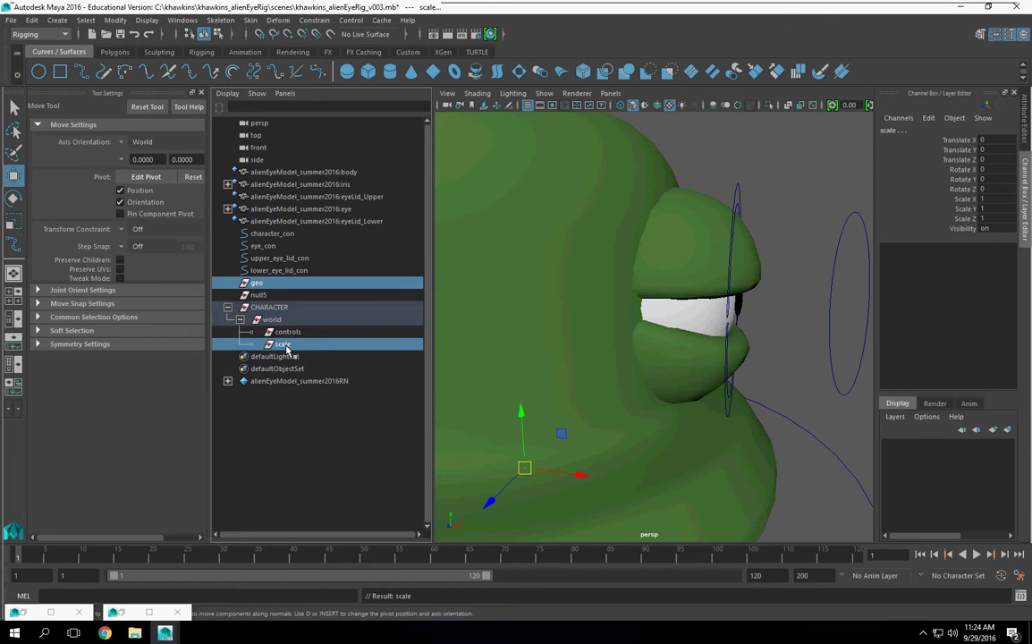
key(p)
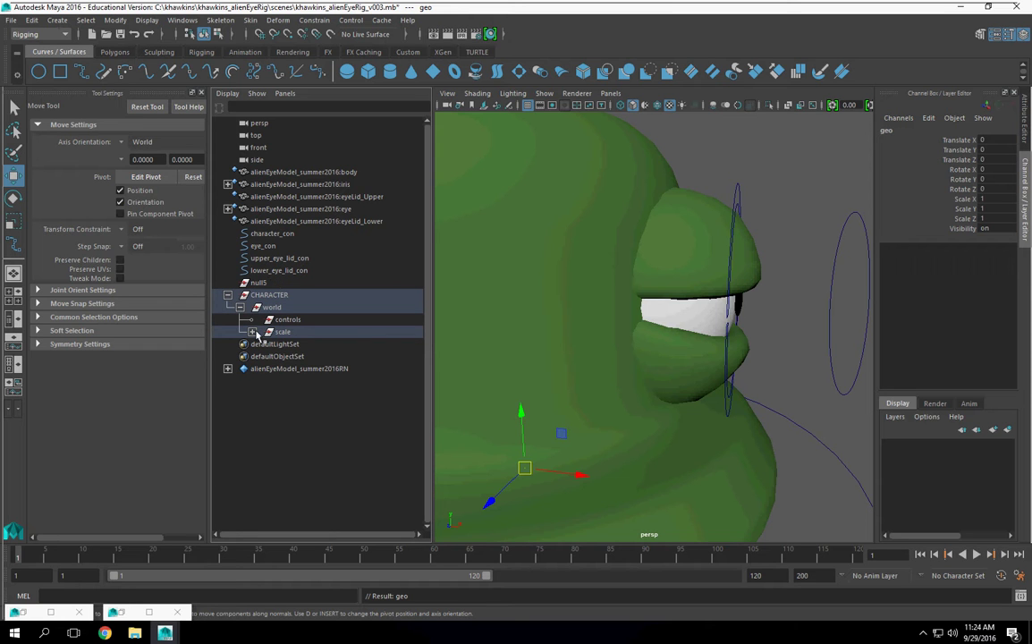
click(253, 332)
click(257, 283)
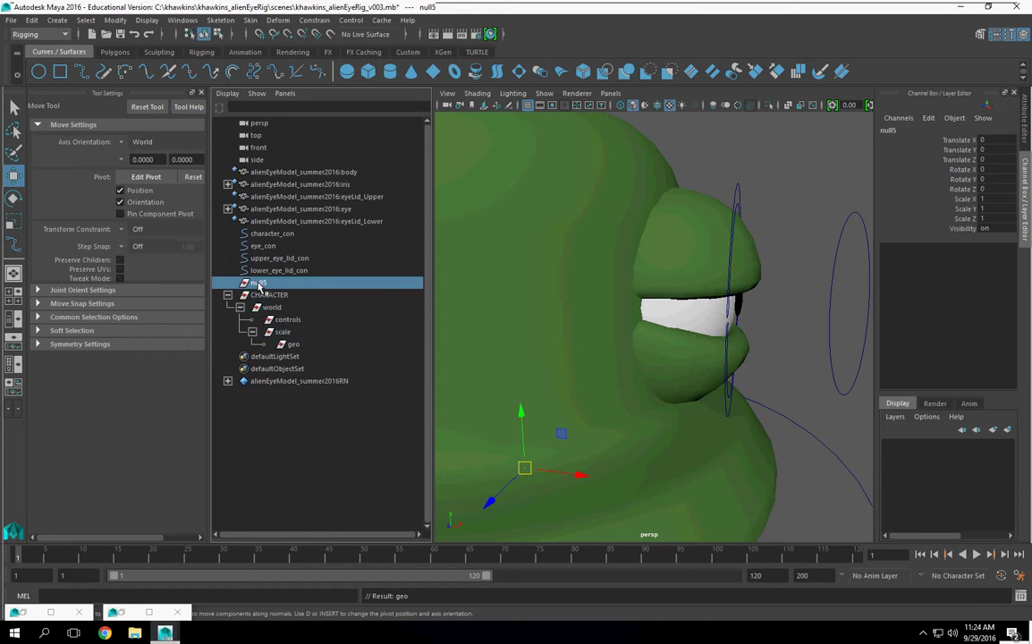
key(Delete)
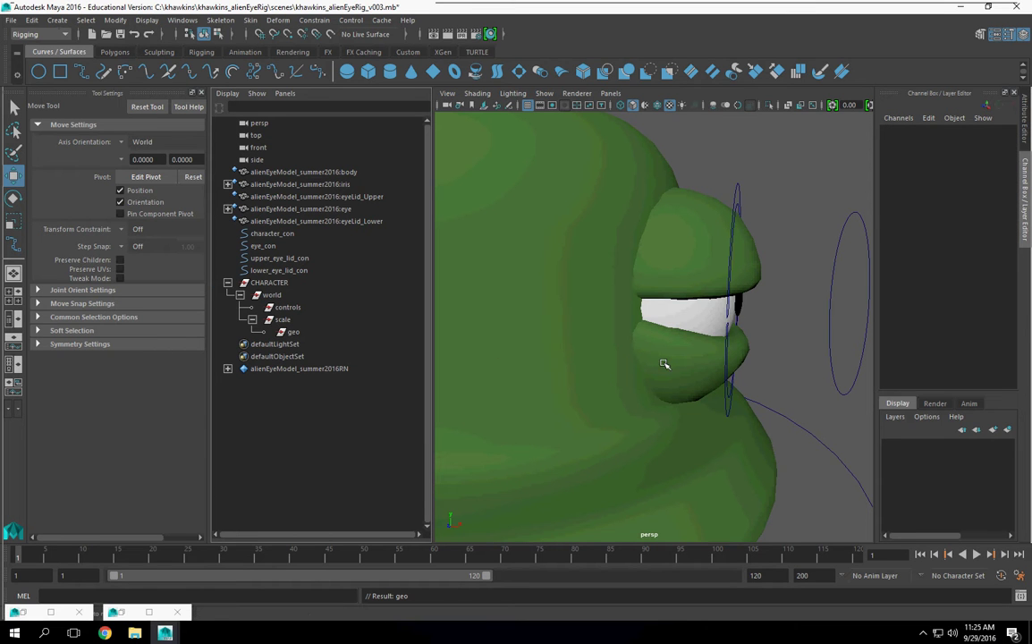
- Parent character_con, eye_con, upper_eye_lid_con and lower_eye_lid_con under the controls group and expand it
scroll(685, 369, down, 5)
alt+drag(687, 357, 582, 385)
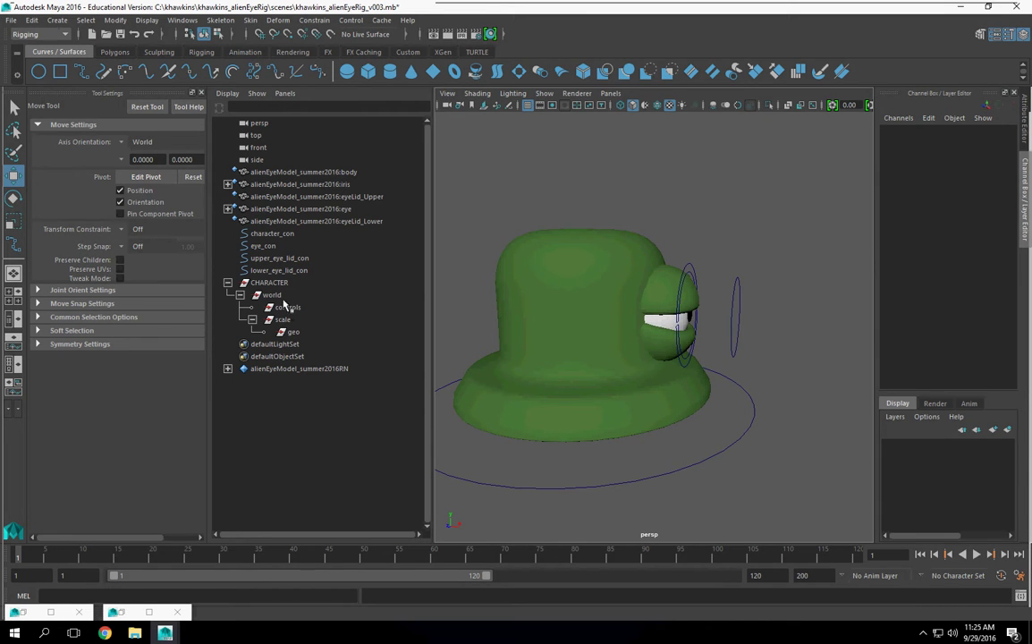
click(259, 233)
shift+click(271, 271)
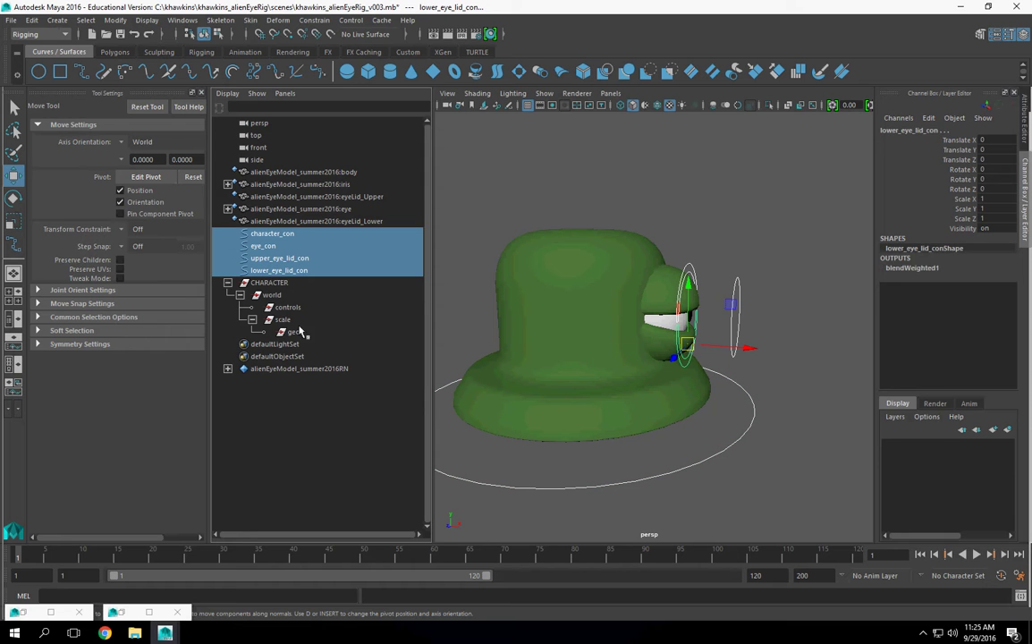
ctrl+click(288, 308)
key(p)
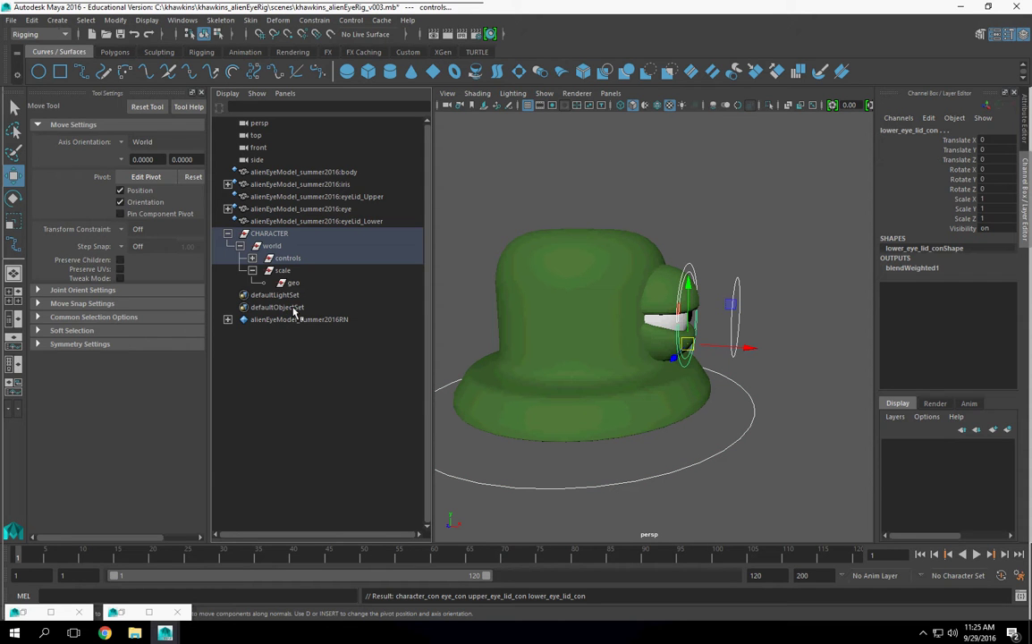
click(253, 258)
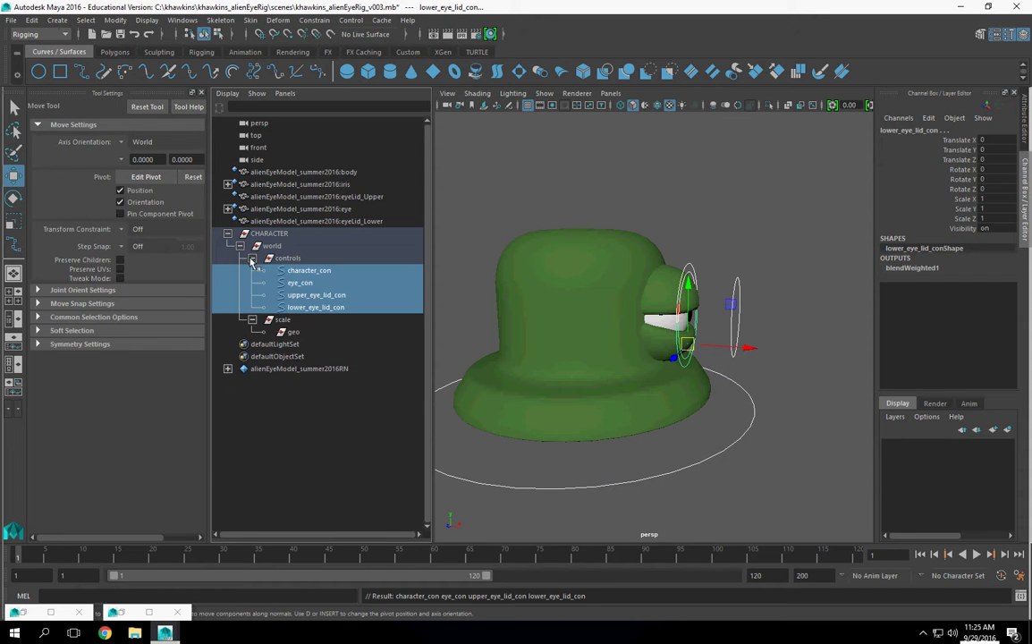
click(304, 383)
- Parent the alien model's body, iris, eyeLid_Upper, eye and eyeLid_Lower meshes under the geo group
click(300, 171)
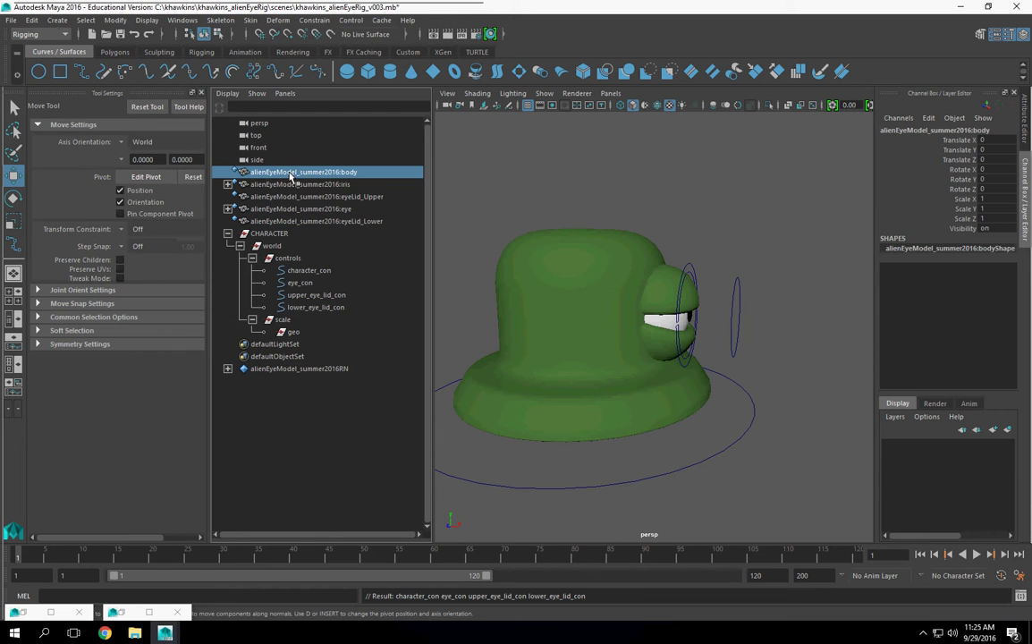
shift+click(299, 221)
ctrl+click(292, 332)
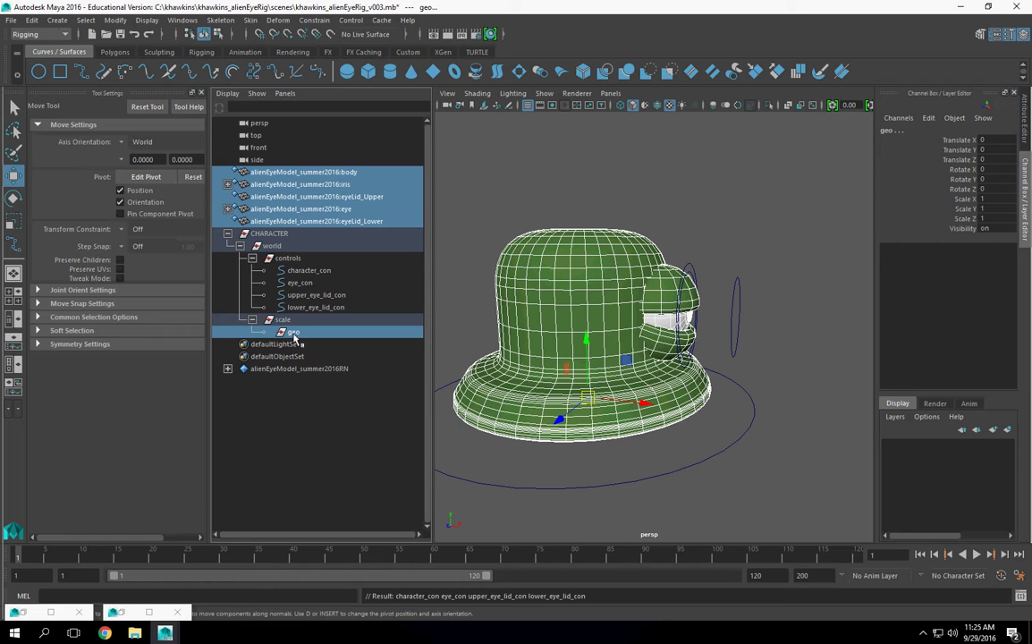
key(p)
alt+drag(565, 423, 646, 433)
click(711, 464)
alt+drag(711, 464, 671, 417)
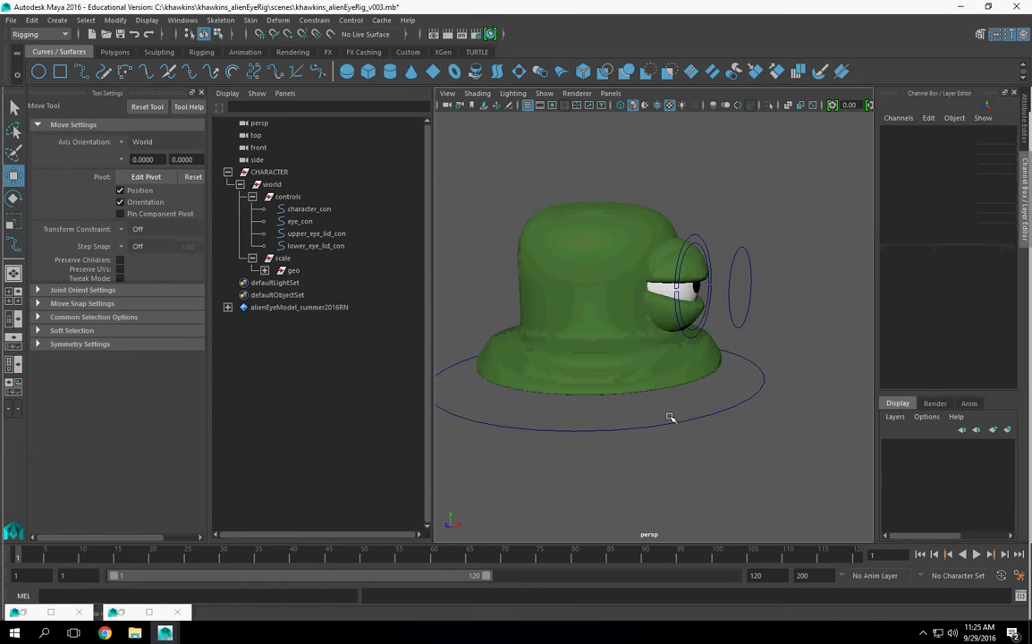
- Close the tool settings and add a Parent and a Scale constraint driving the scale group from character_con
click(200, 93)
click(458, 478)
mouse_move(512, 472)
alt+mouse_down()
mouse_move(590, 461)
mouse_move(523, 461)
alt+mouse_up()
key(3)
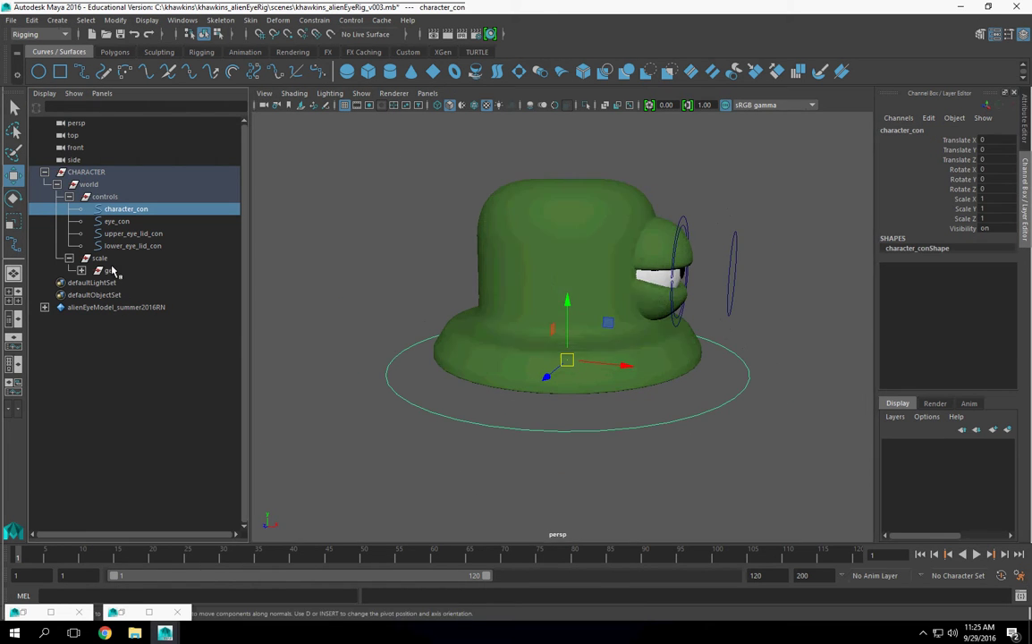
ctrl+click(100, 258)
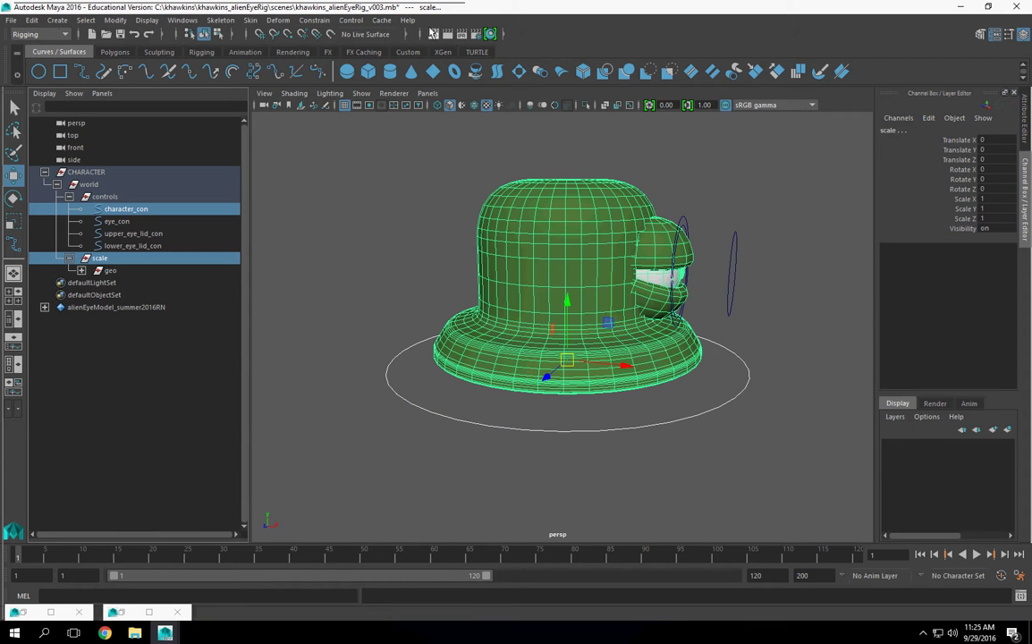
click(326, 22)
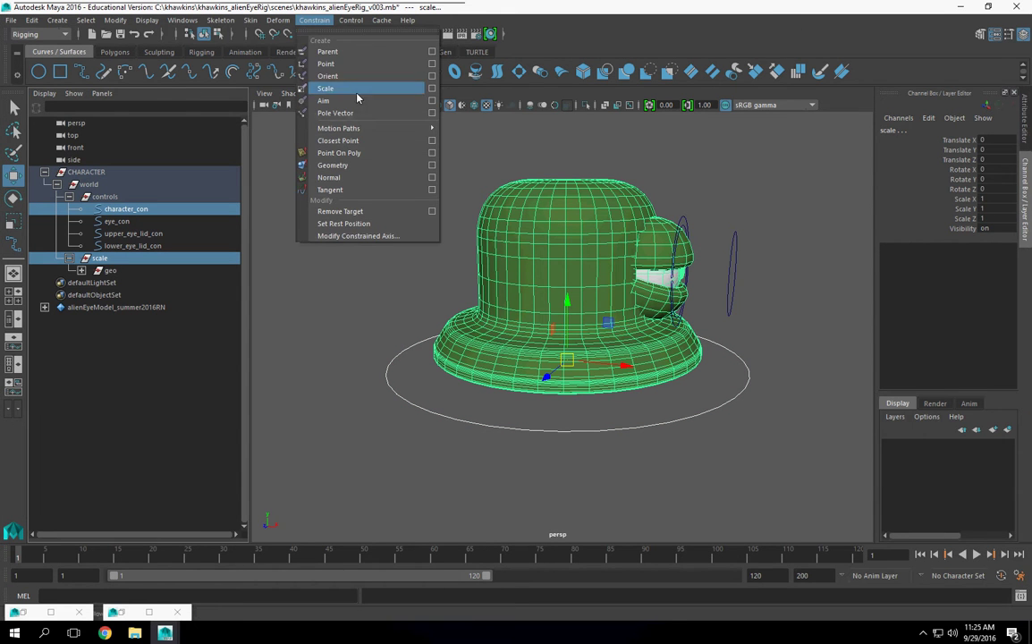
click(340, 53)
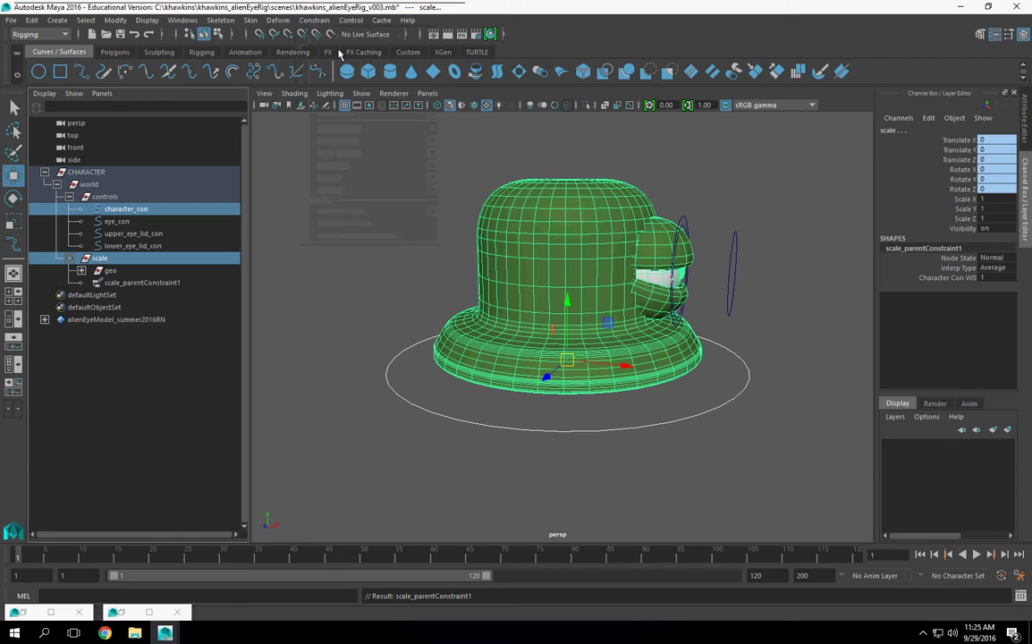
click(320, 25)
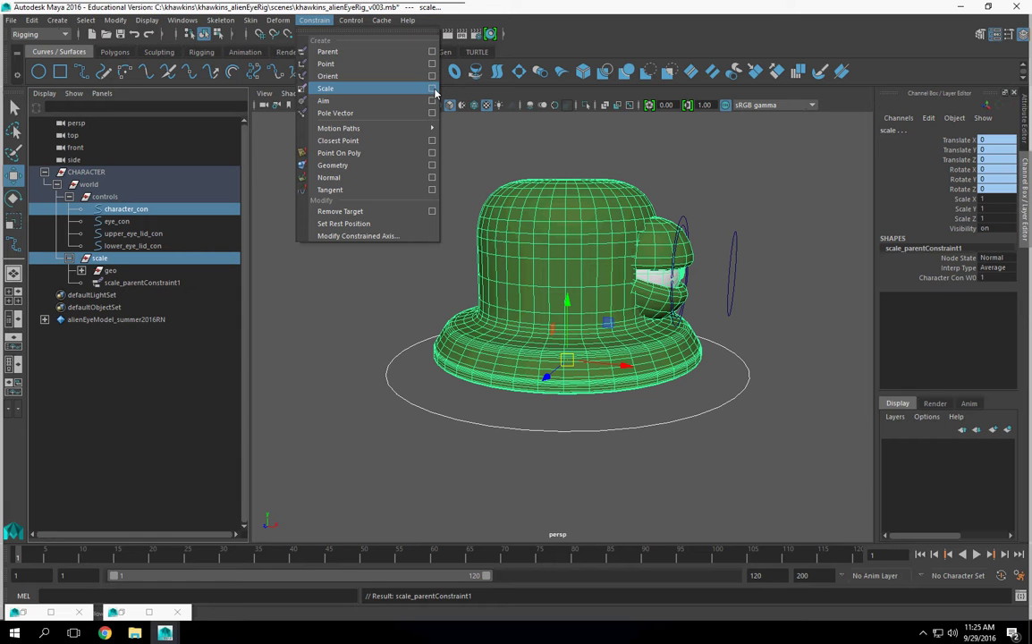
click(384, 89)
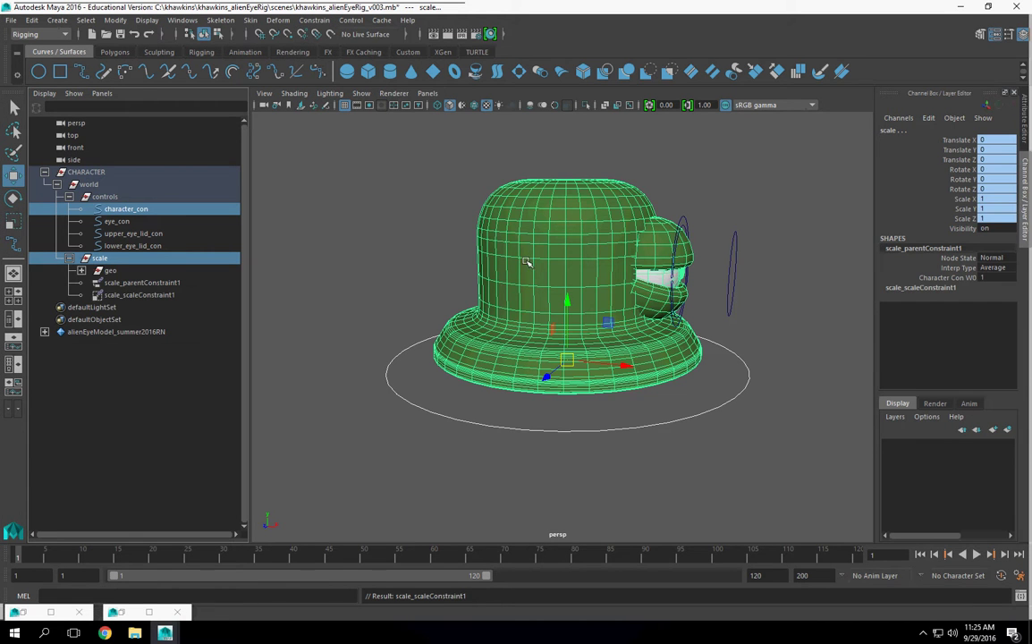
- Test the constrained geometry by moving character_con, and undo the move
click(516, 397)
click(527, 407)
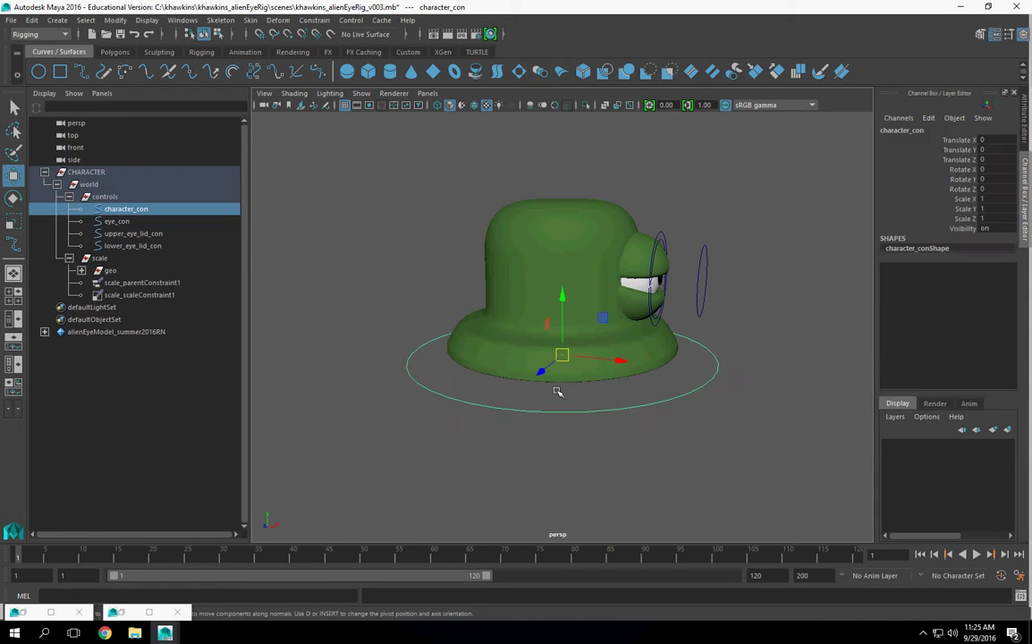
alt+drag(548, 364, 581, 303)
key(ctrl+z)
key(ctrl+z)
key(ctrl+z)
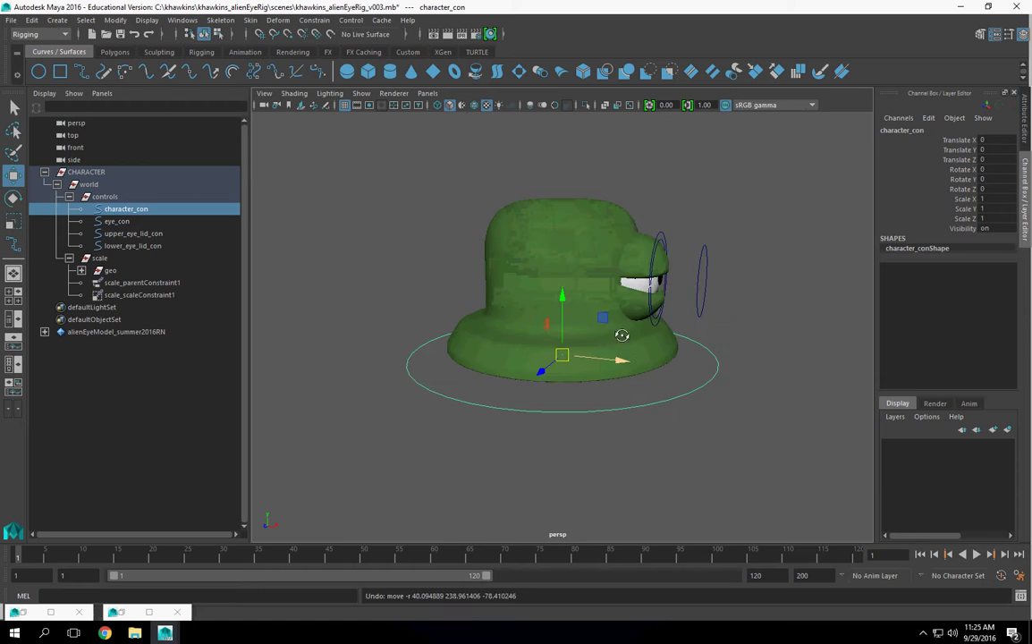
- Test scaling by enlarging character_con uniformly, and undo the scaling
click(13, 221)
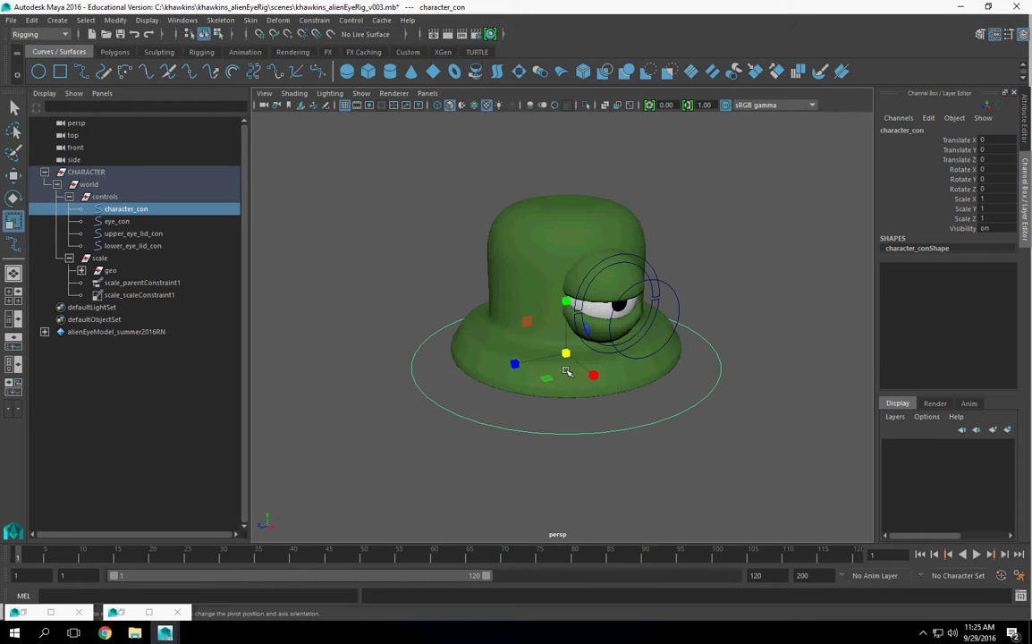
drag(566, 354, 677, 352)
key(ctrl+z)
- Move character_con again to check how the eye controls behave, and undo the move
alt+drag(692, 396, 689, 405)
key(w)
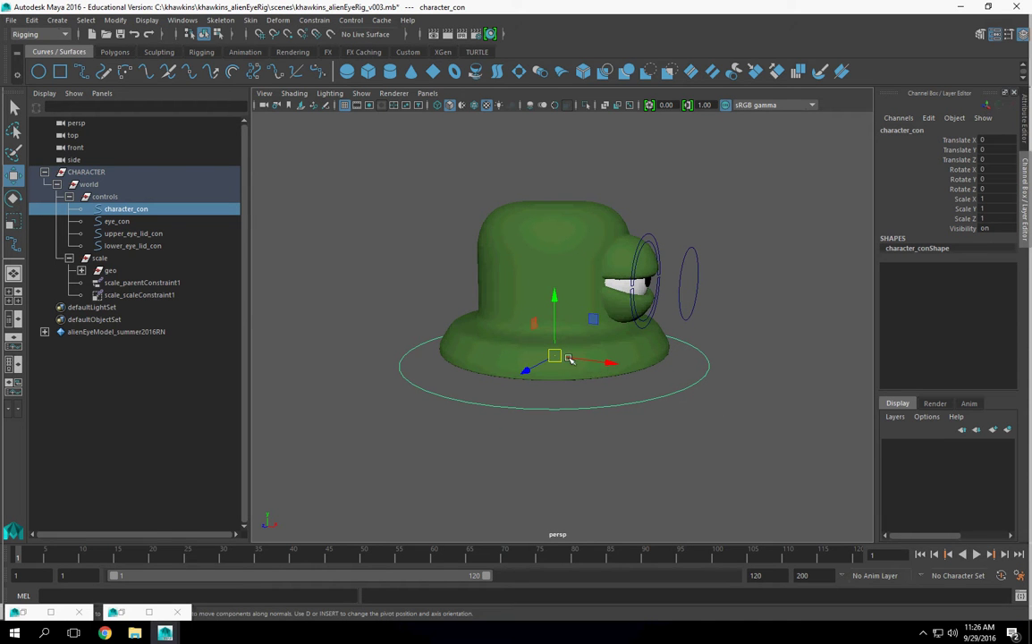
drag(555, 356, 512, 290)
key(ctrl+z)
key(ctrl+z)
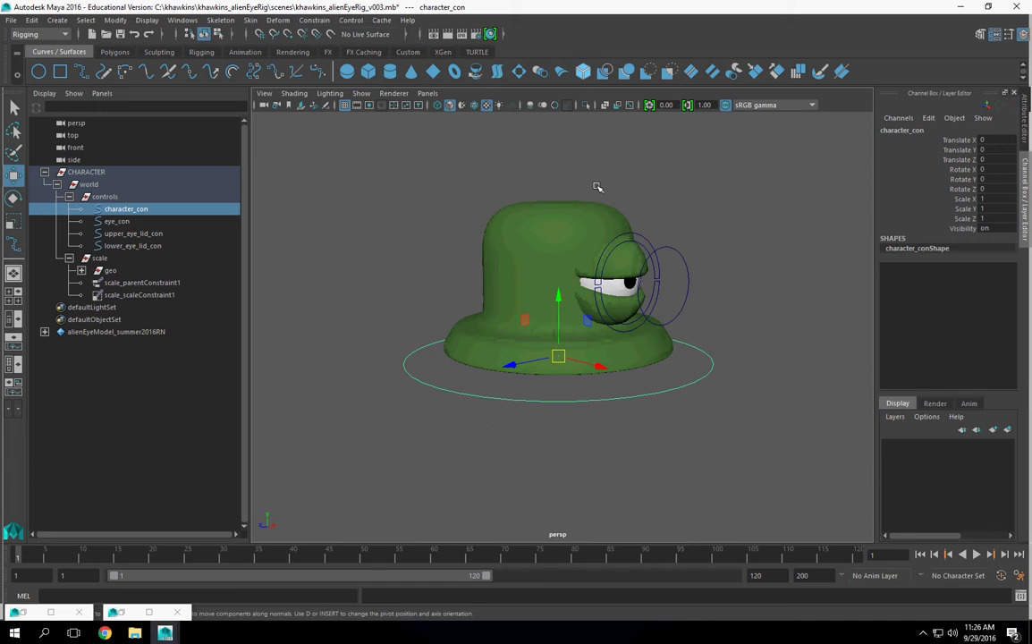
alt+drag(576, 448, 705, 478)
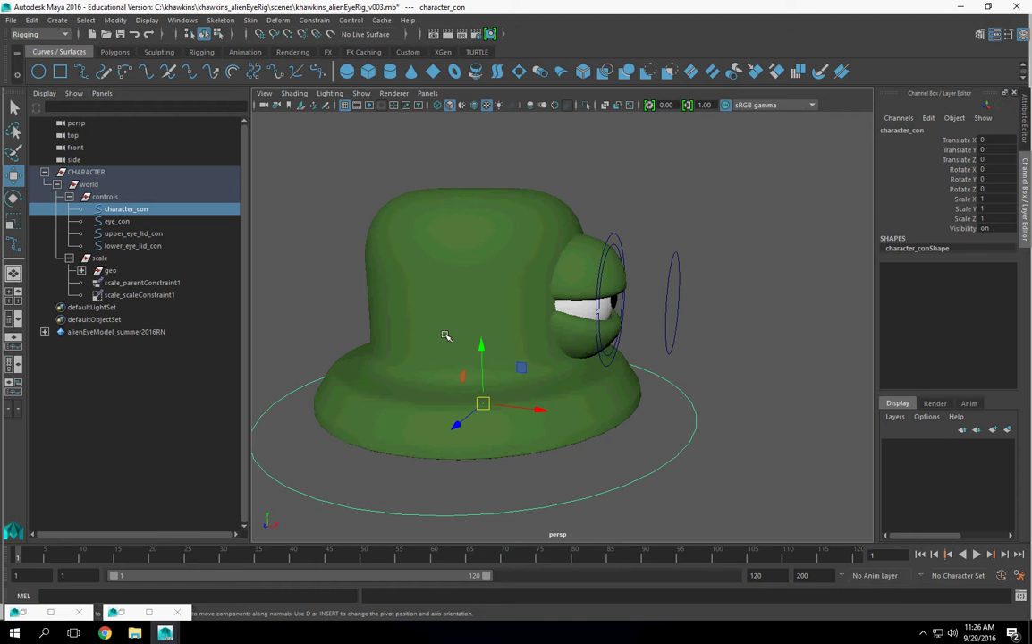
alt+drag(497, 376, 639, 373)
click(340, 475)
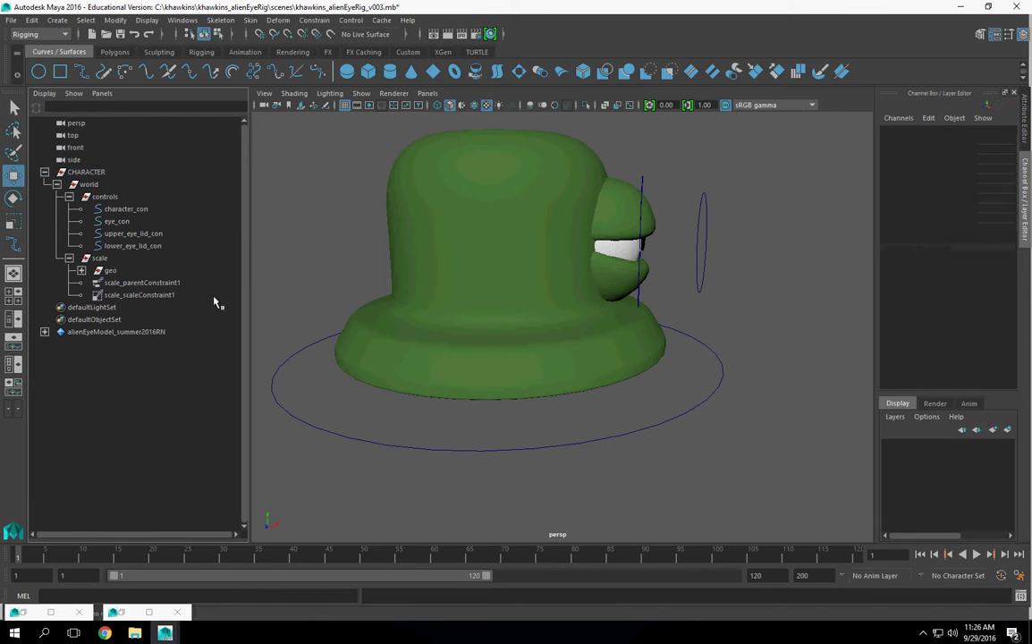
alt+drag(373, 252, 334, 288)
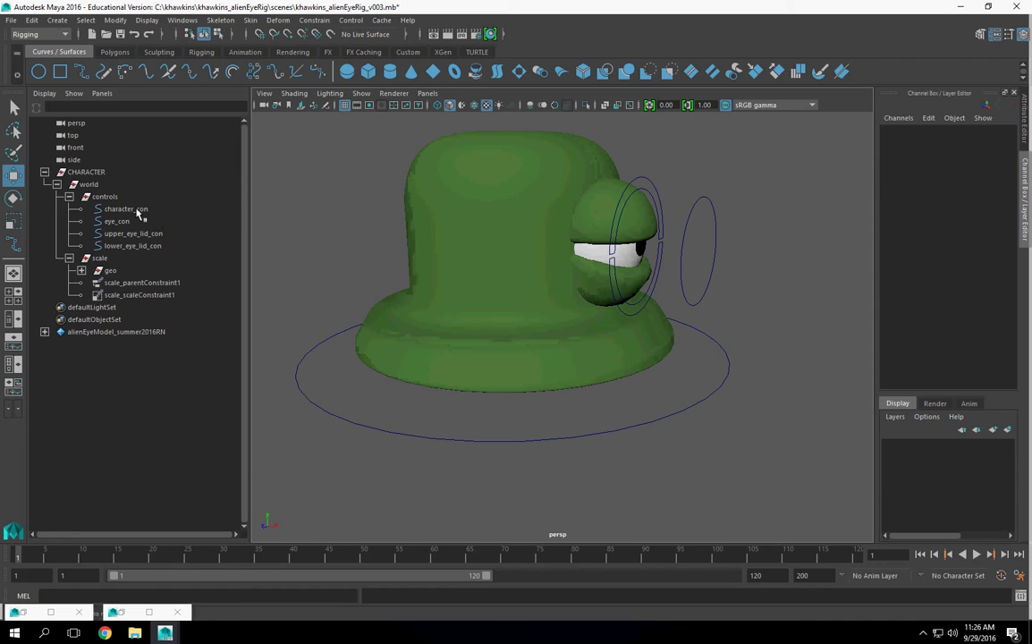
click(125, 209)
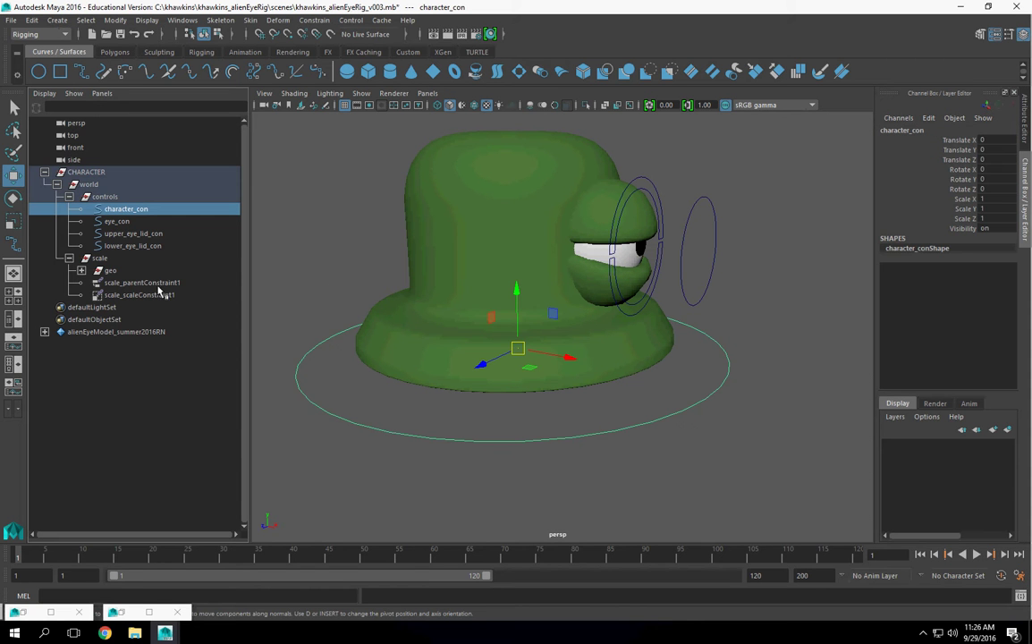
ctrl+click(114, 222)
ctrl+click(127, 234)
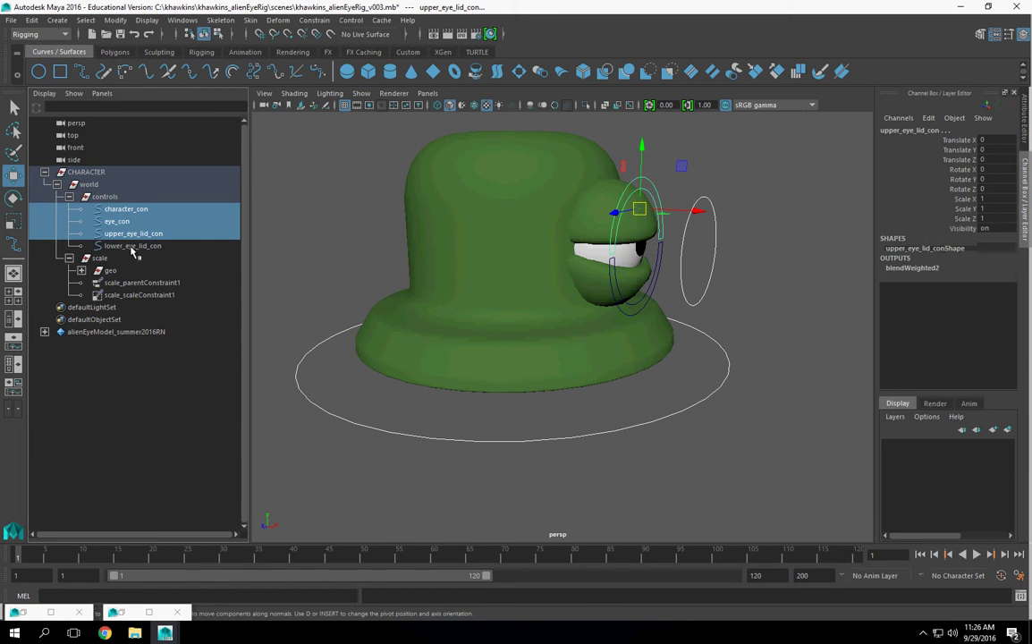
click(130, 257)
- Group lower_eye_lid_con, upper_eye_lid_con and eye_con together under controls and center the new group's pivot
click(132, 245)
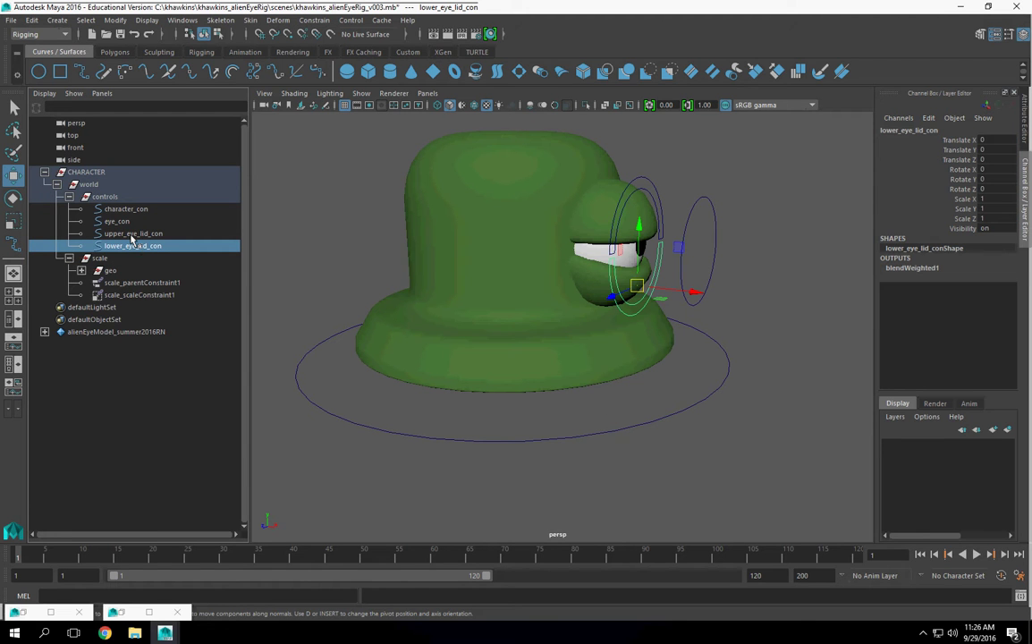
ctrl+click(133, 234)
ctrl+click(116, 221)
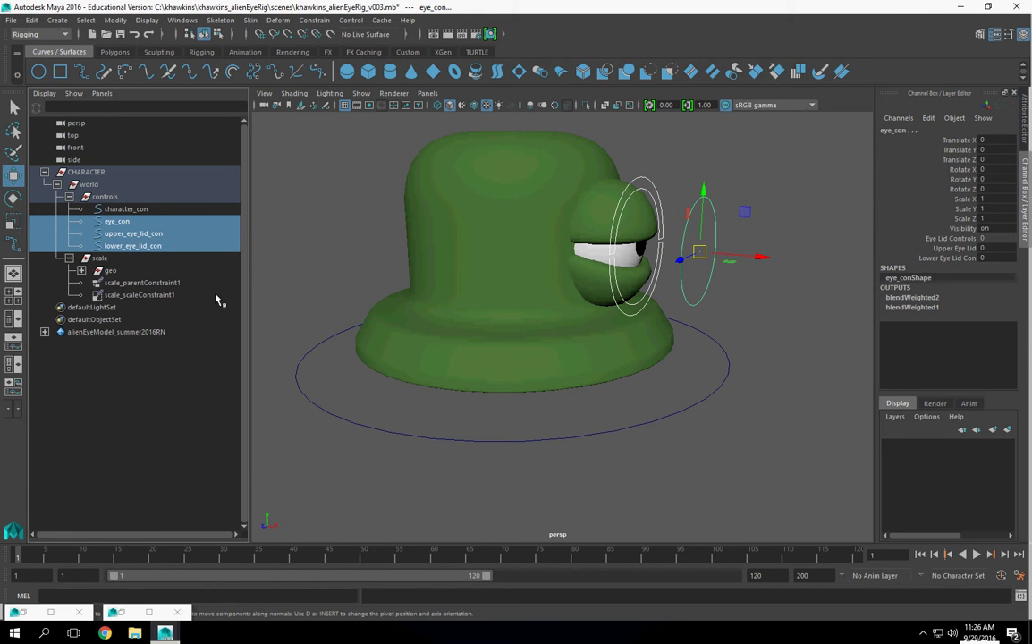
key(ctrl+g)
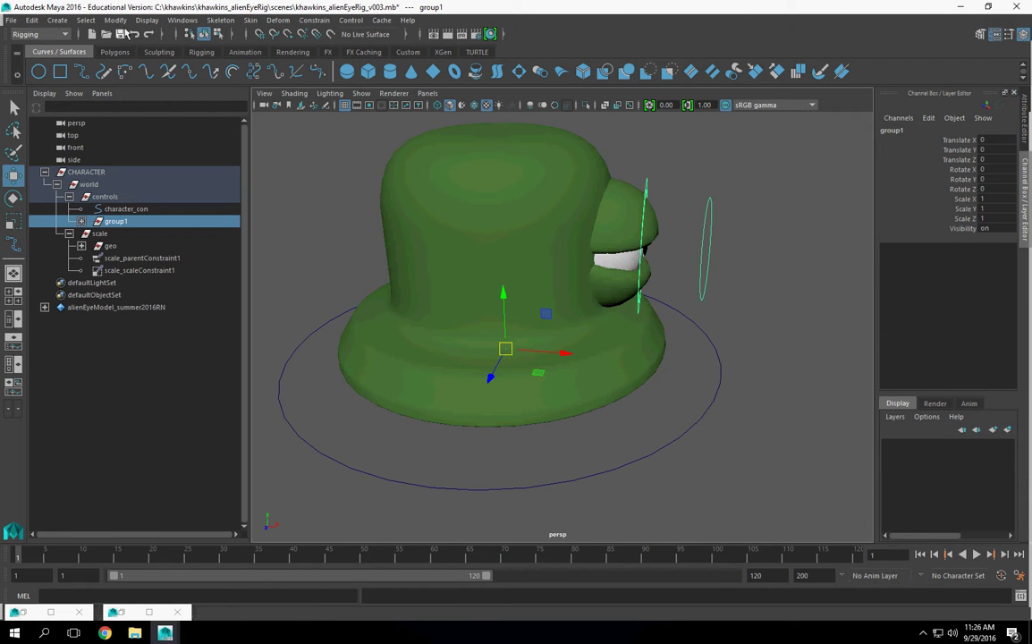
click(114, 19)
click(172, 99)
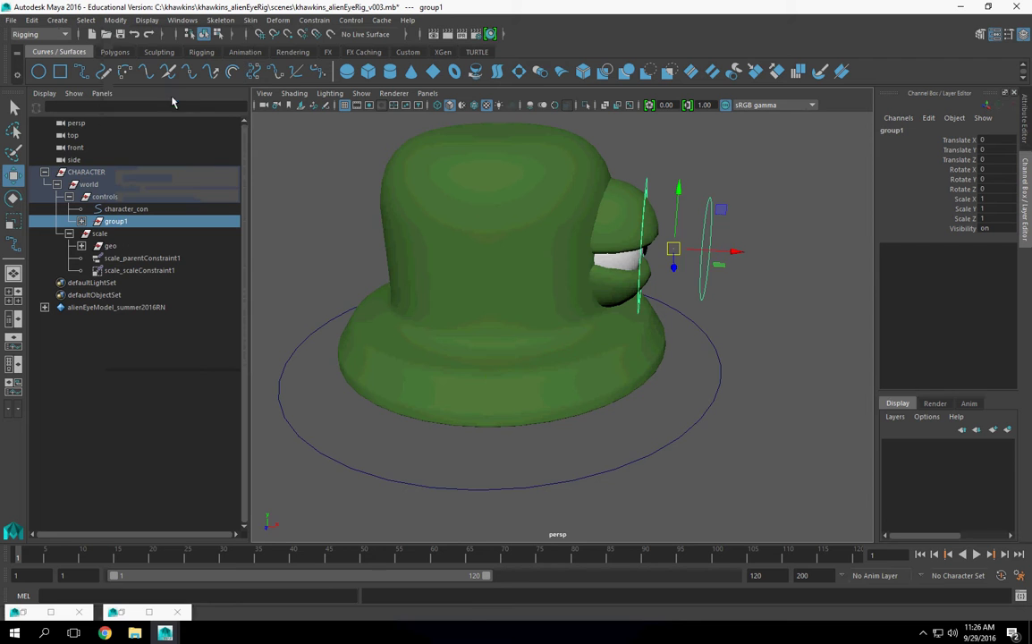
- Rename the new group of eye controls to eyeCons_grp
alt+drag(526, 330, 581, 322)
click(895, 130)
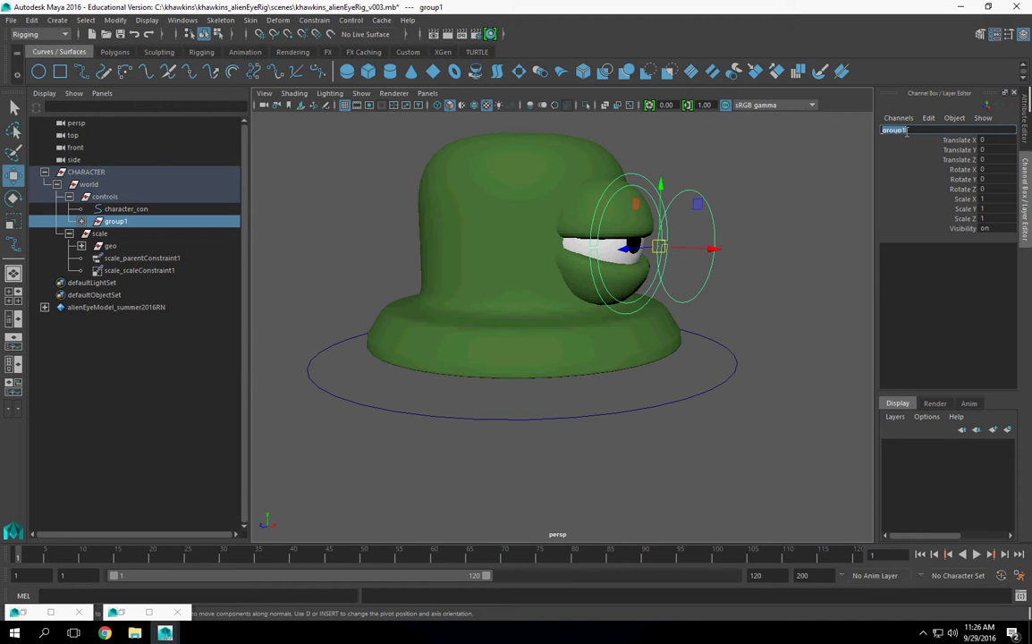
text(eyeCons_)
key(Return)
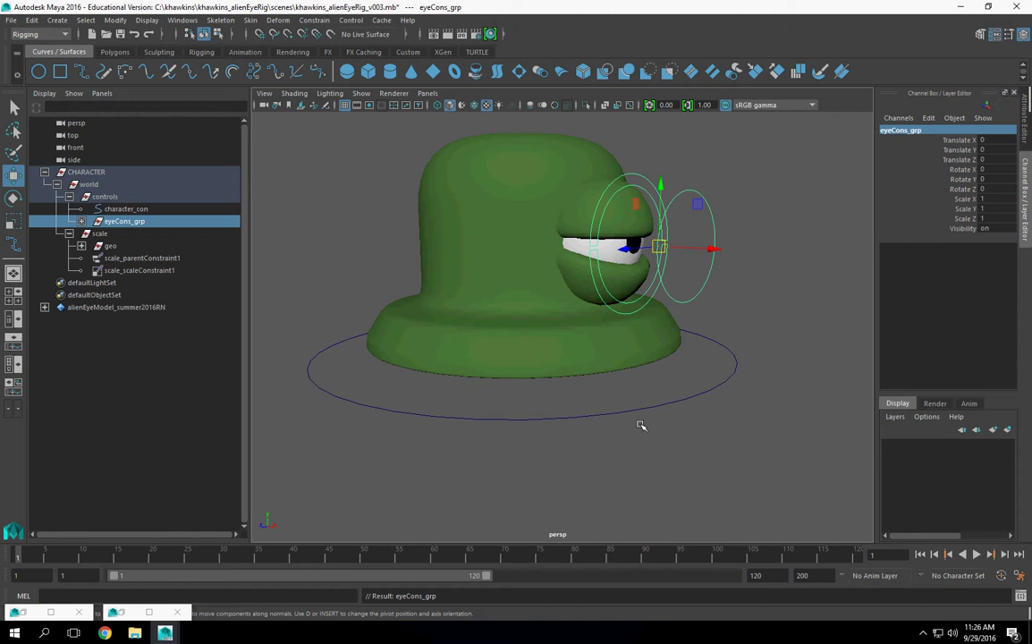
- Add a Parent and a Scale constraint driving eyeCons_grp from character_con
alt+drag(649, 399, 643, 449)
click(719, 438)
click(695, 429)
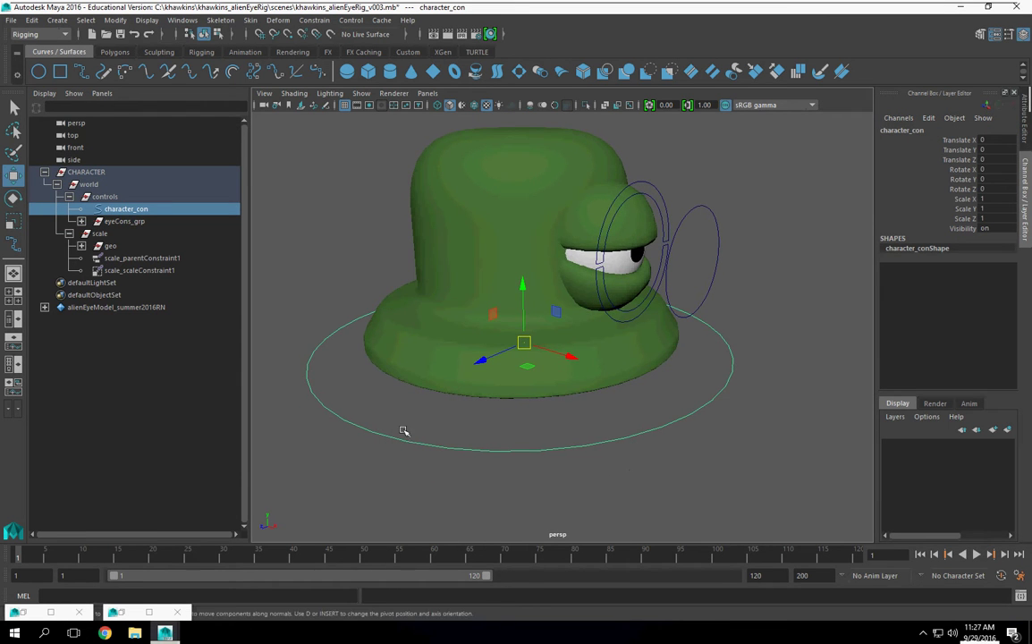
ctrl+click(111, 221)
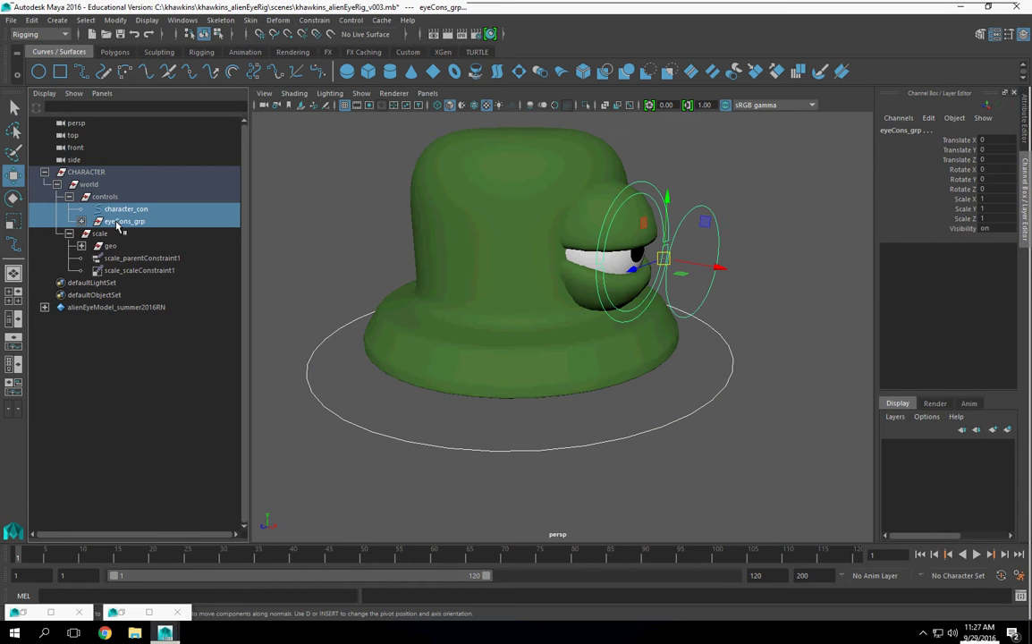
click(314, 20)
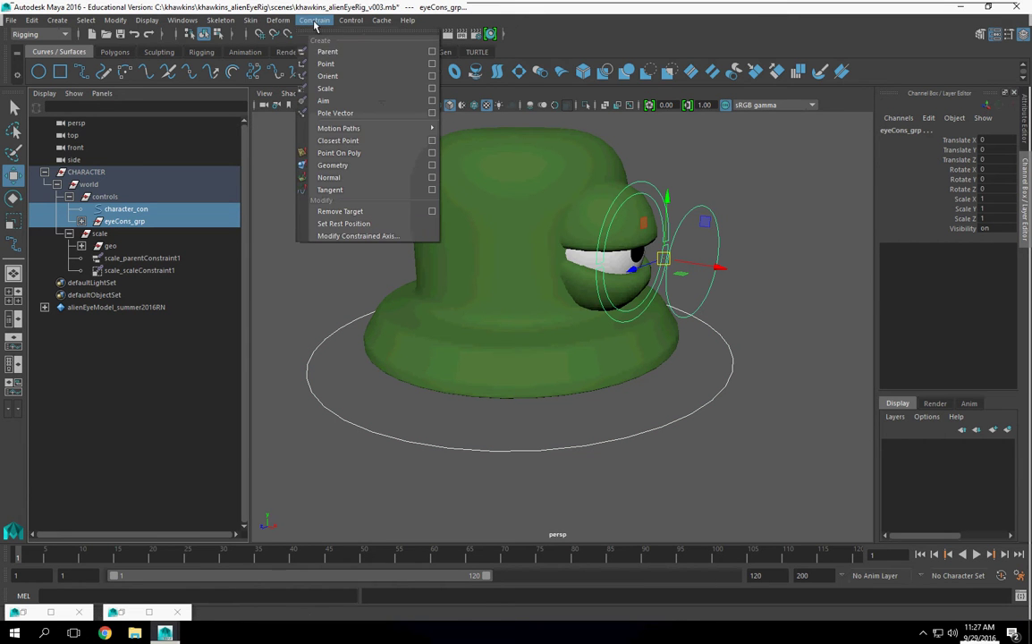
click(323, 52)
click(314, 20)
click(323, 85)
- Test moving the whole rig, including the eye controls, with character_con and undo the move
scroll(696, 417, down, 3)
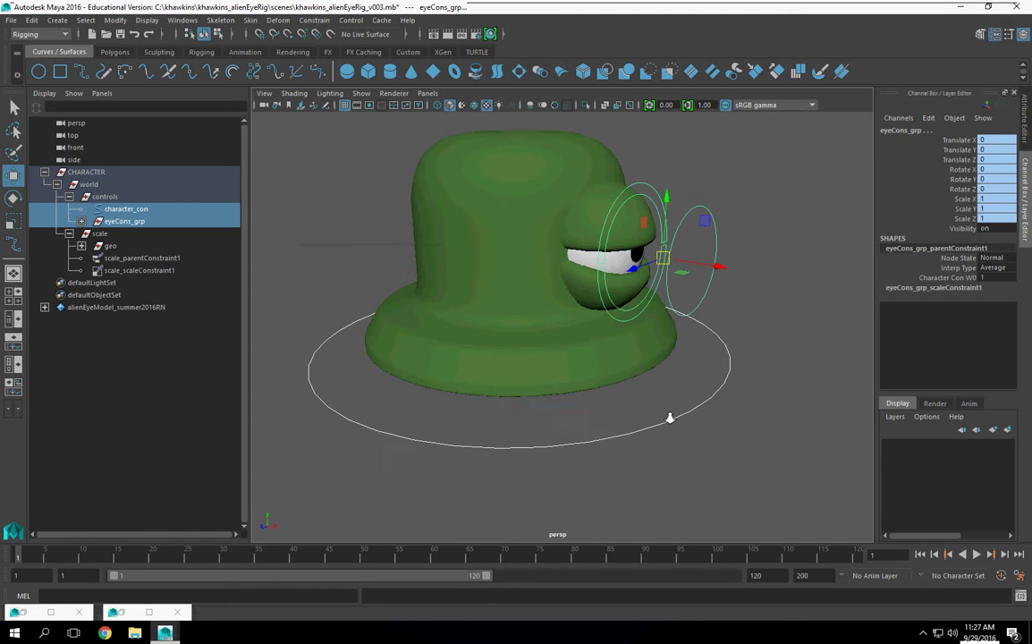
click(546, 408)
click(544, 409)
mouse_move(534, 339)
mouse_down()
mouse_move(644, 276)
mouse_move(387, 278)
mouse_move(537, 340)
mouse_up()
key(ctrl+z)
- Test uniform scaling of the whole rig with character_con and undo the scaling
scroll(610, 350, down, 2)
click(13, 219)
key(ctrl+z)
drag(545, 336, 768, 334)
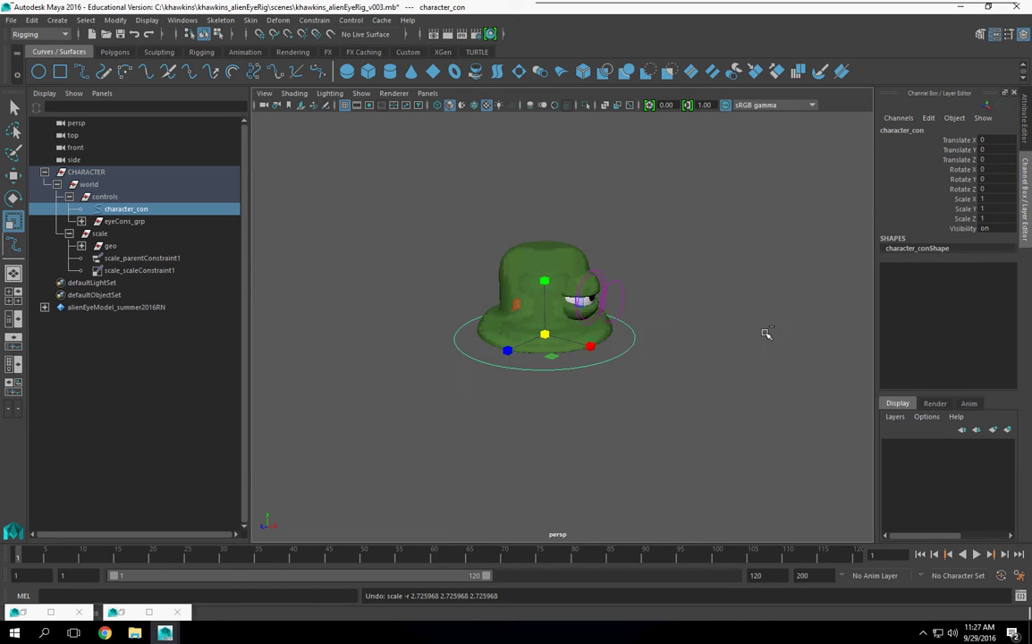
- Expand eyeCons_grp in the hierarchy to inspect its controls and constraints
alt+drag(617, 380, 563, 389)
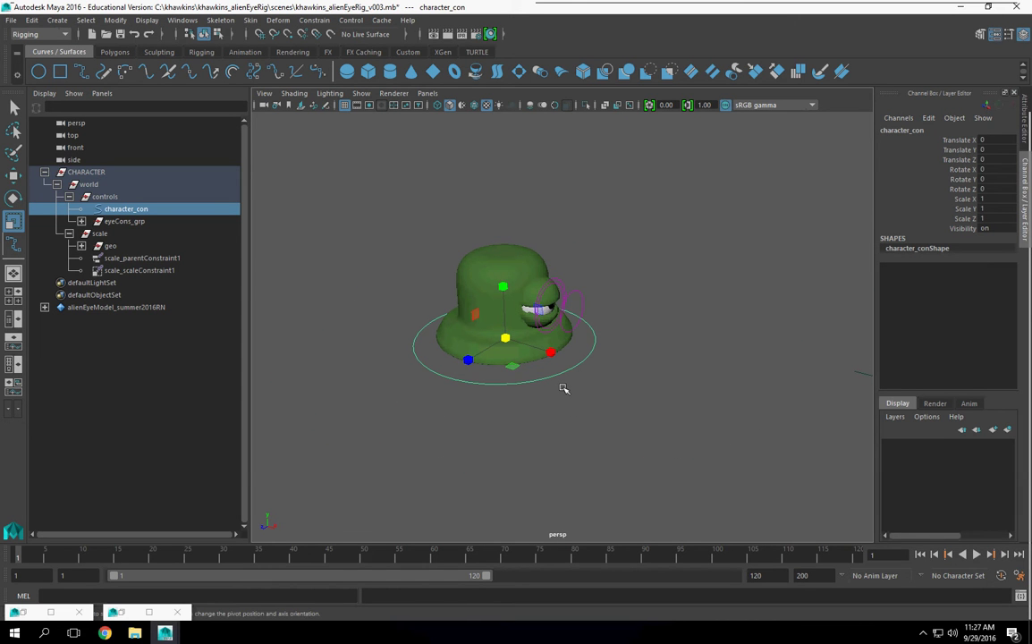
scroll(438, 383, up, 2)
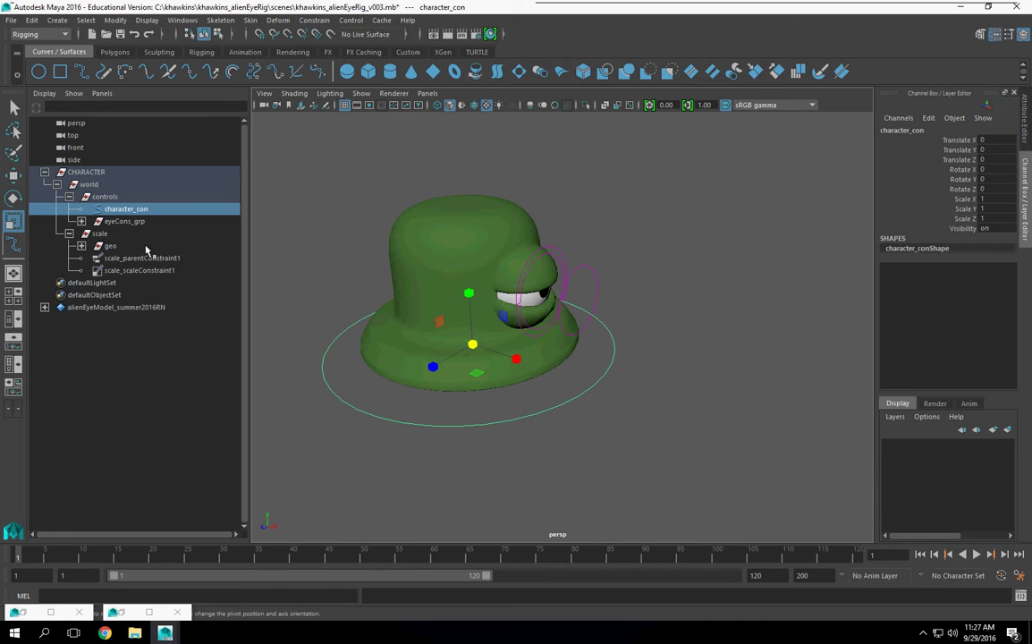
click(82, 221)
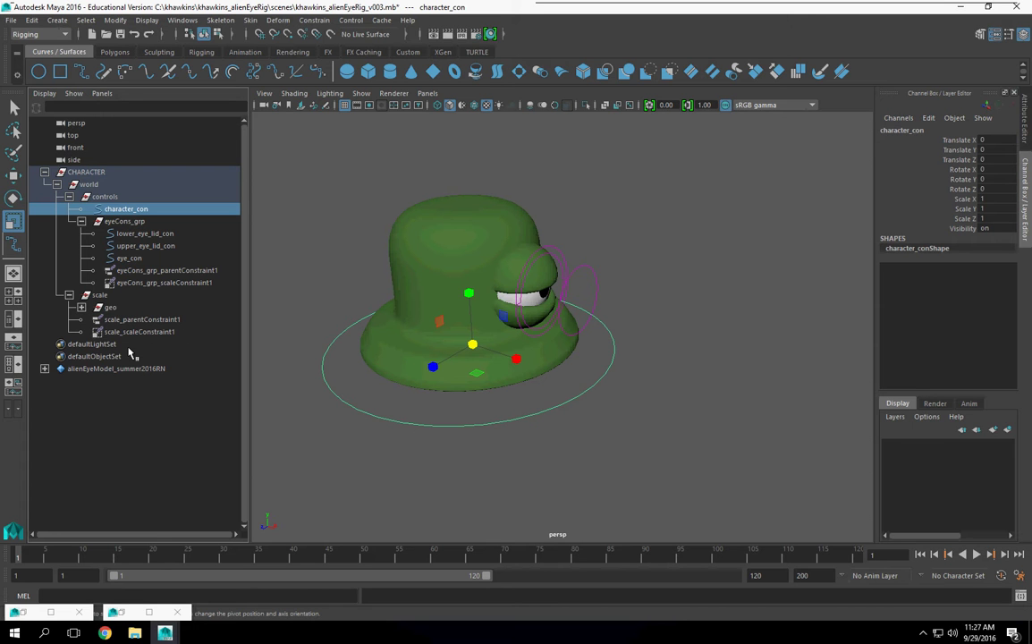
alt+drag(600, 338, 641, 343)
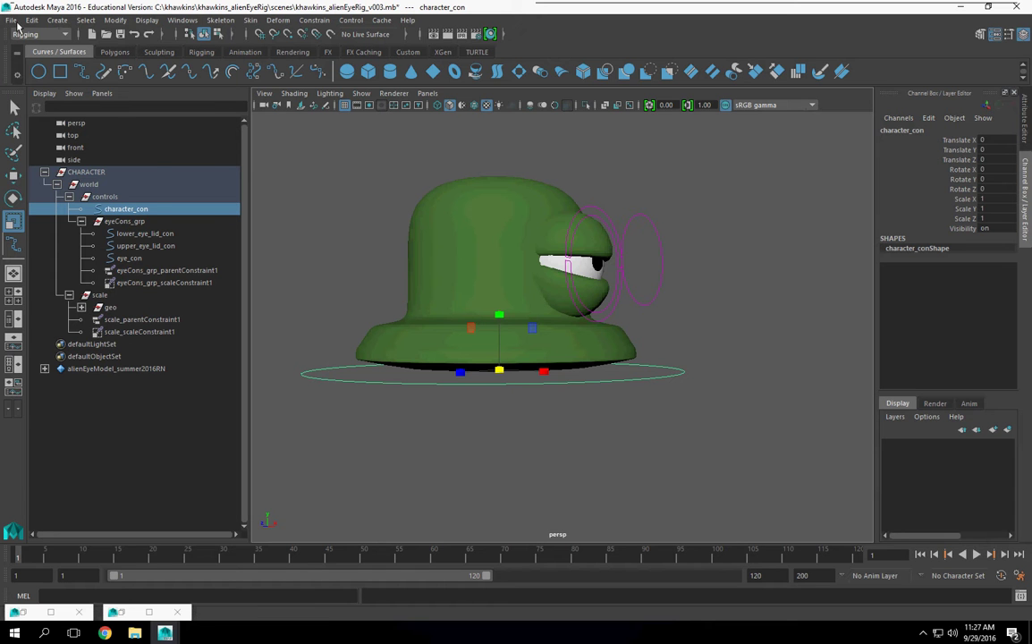
- Save the scene as a new Maya Binary version, changing the file name's version number to v004
click(12, 20)
click(61, 93)
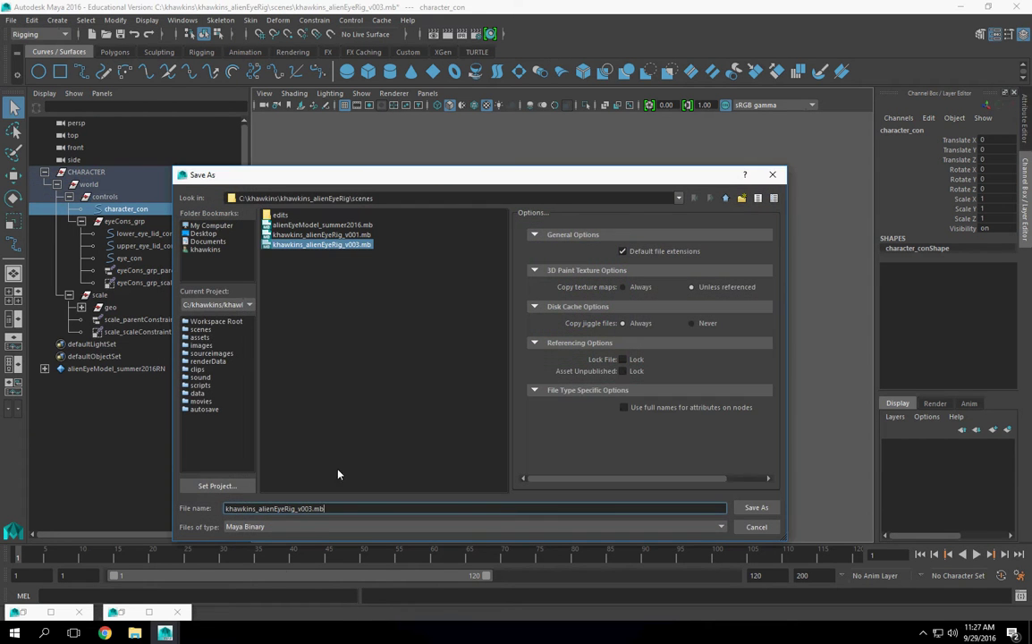
key(Left)
key(Left)
key(Left)
key(shift+Left)
text(4)
key(Return)
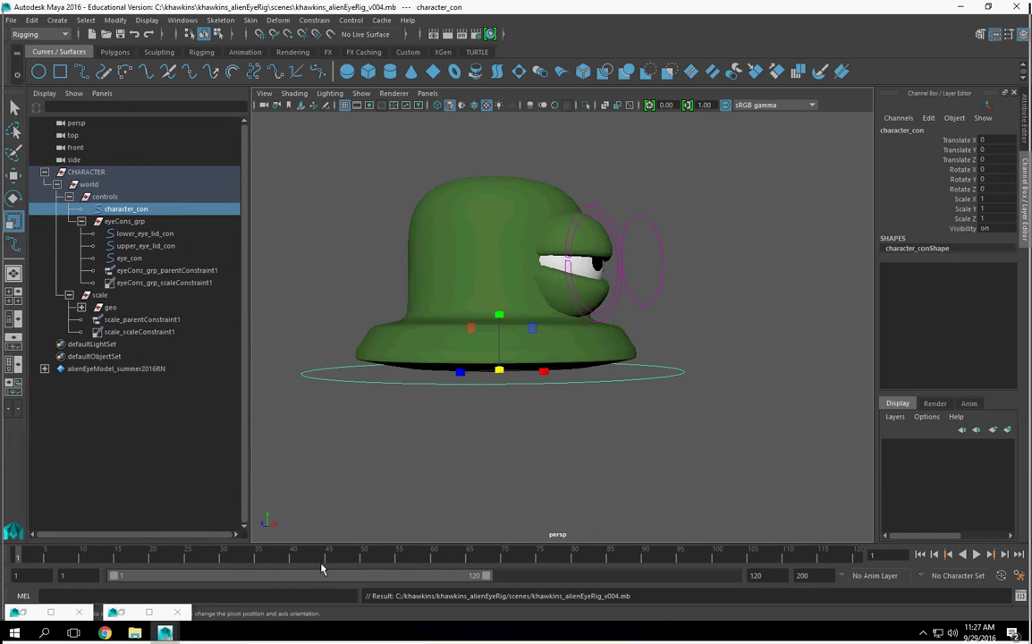
- Lock and hide all Translate, Rotate and Scale channels of the CHARACTER group, leaving only Visibility
click(89, 184)
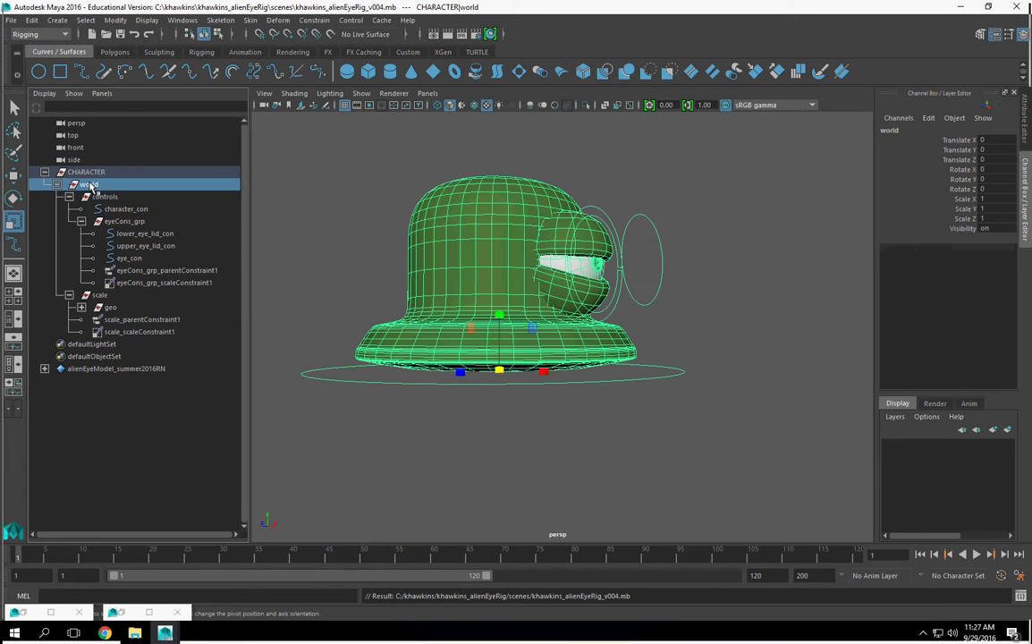
click(94, 171)
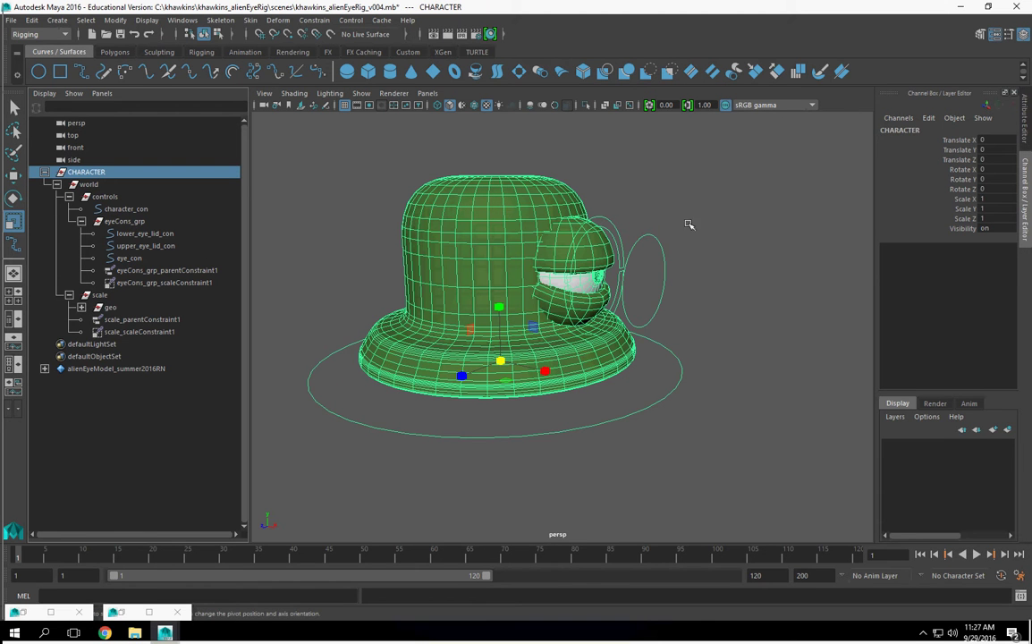
drag(962, 140, 971, 218)
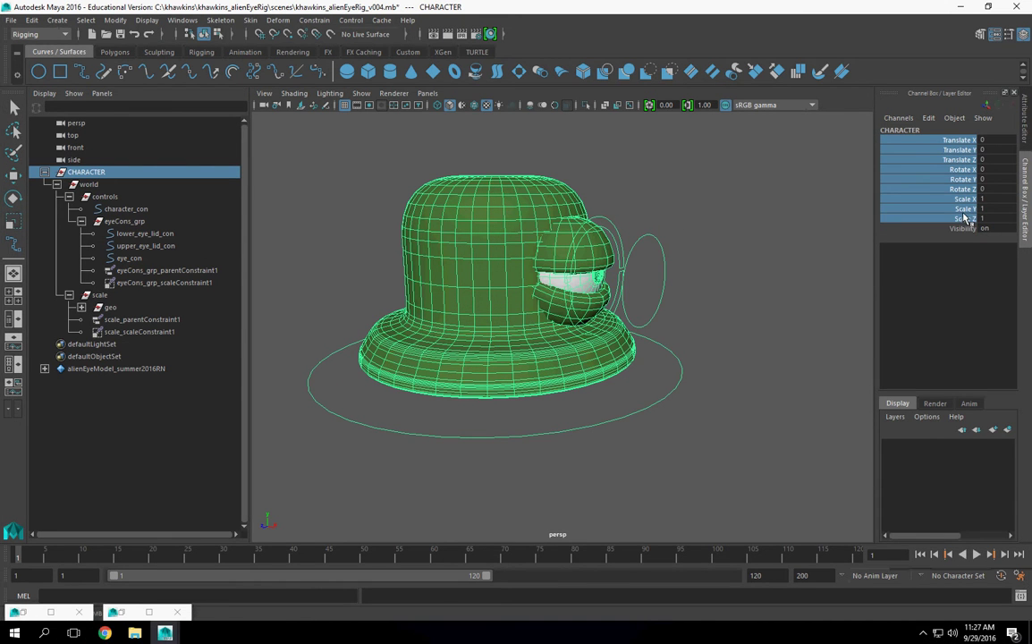
right_click(970, 217)
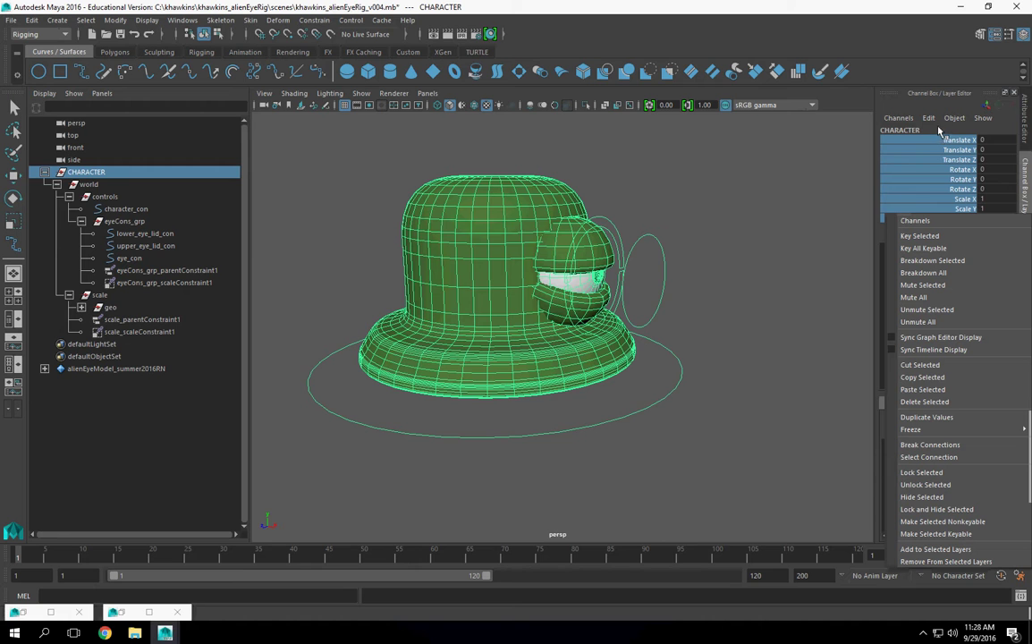
click(928, 475)
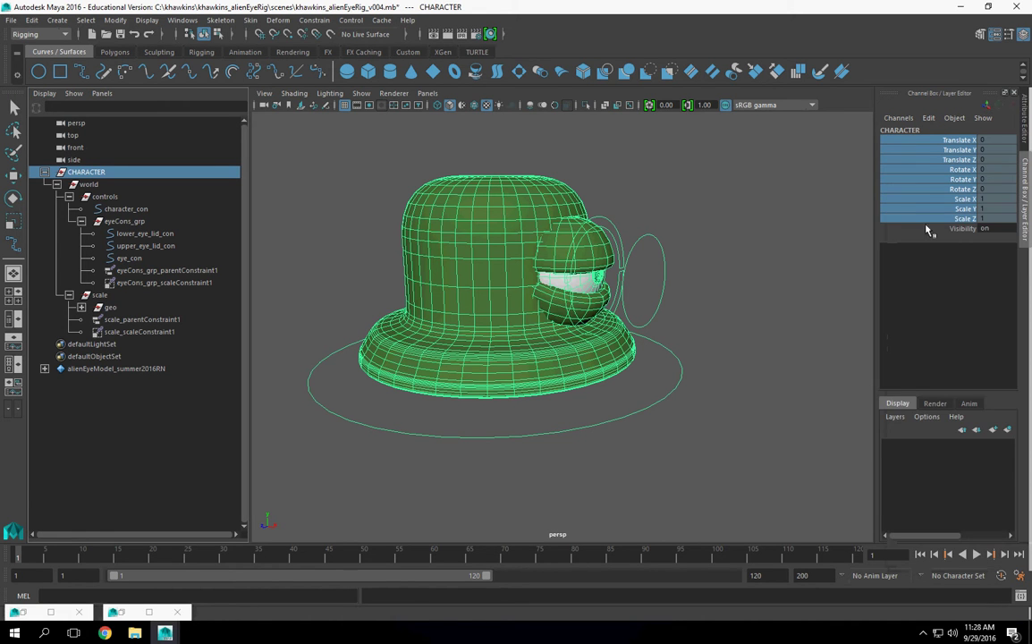
key(ctrl+z)
right_click(928, 477)
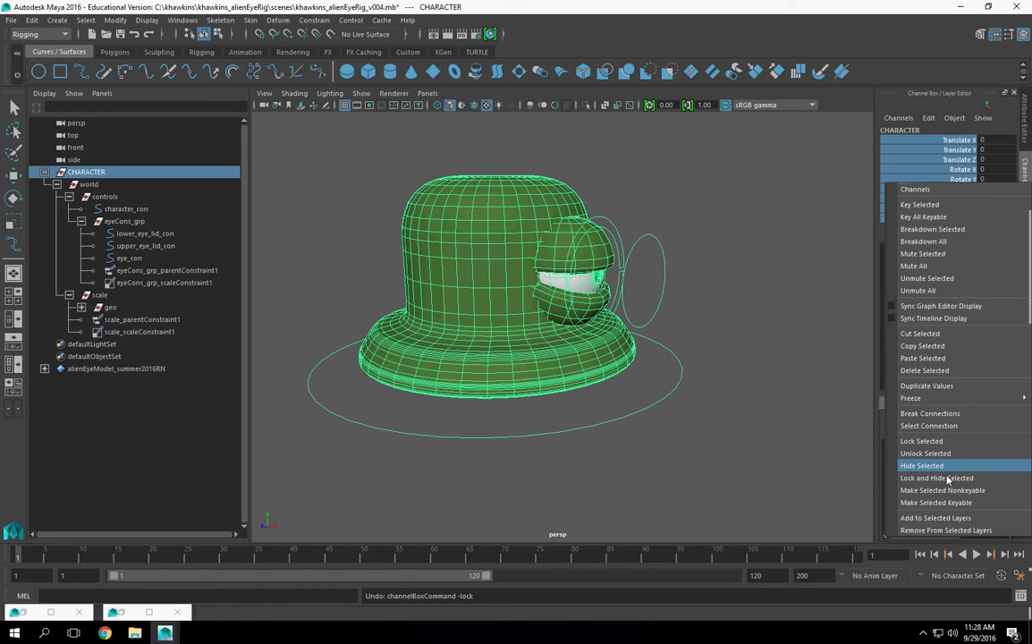
click(949, 478)
- Lock and hide the Translate, Rotate and Scale channels of the world group
click(86, 183)
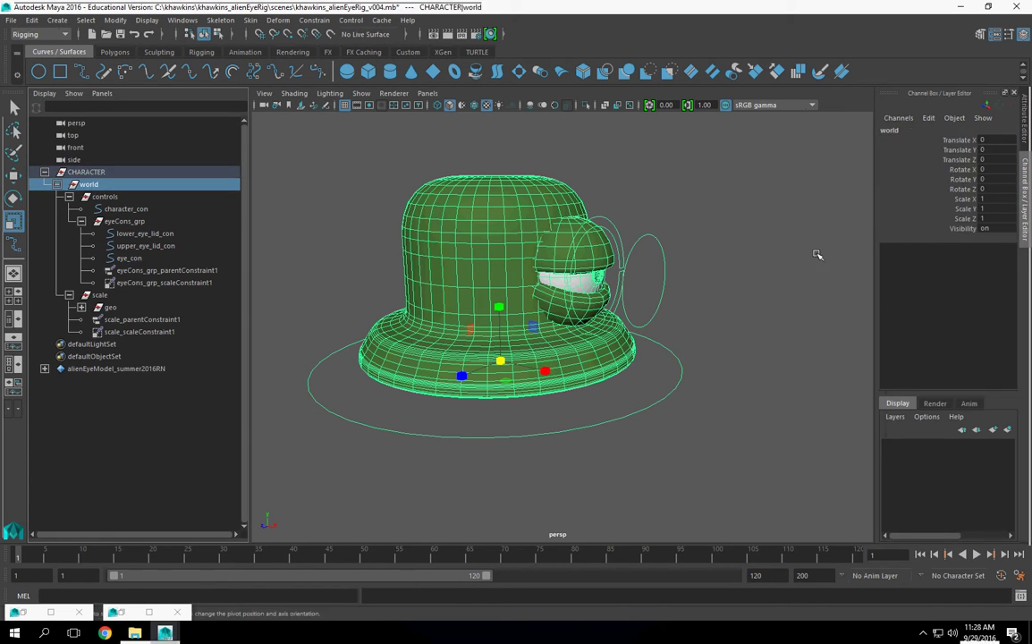
drag(957, 140, 955, 211)
right_click(885, 205)
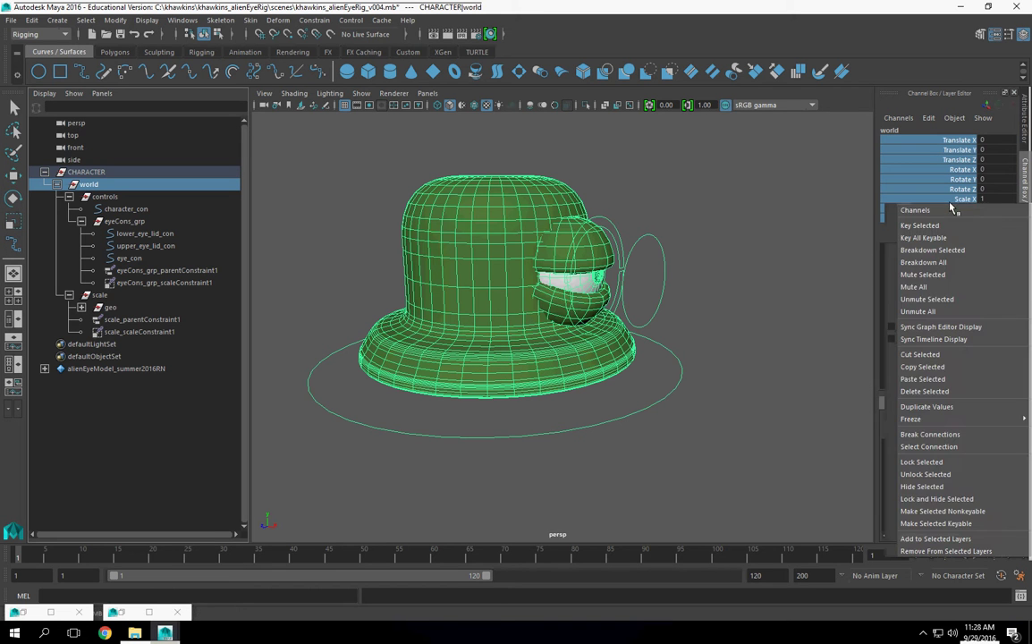
click(962, 513)
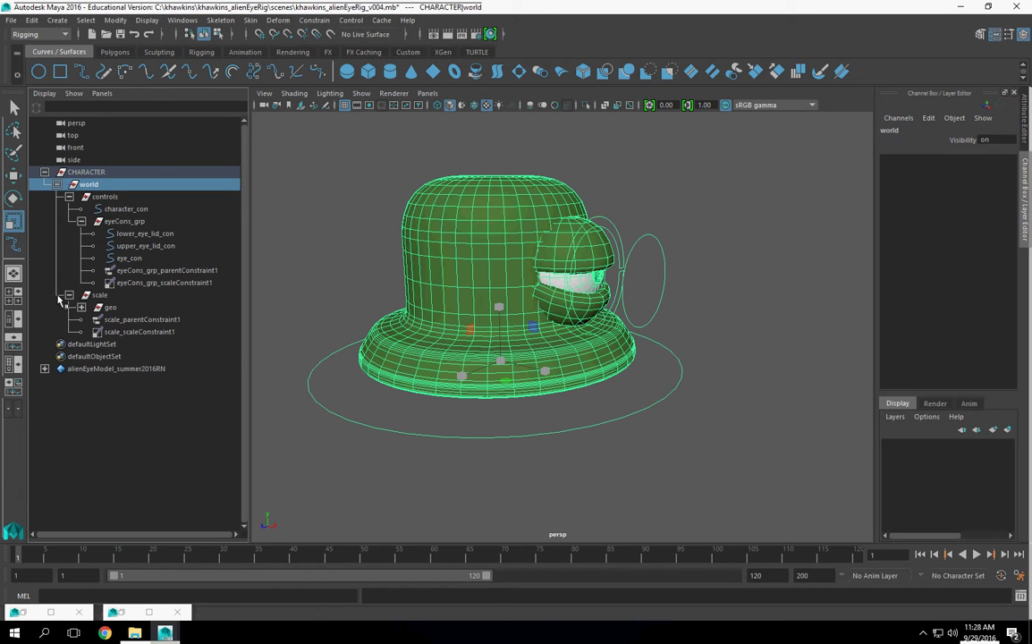
- Lock and hide the Translate, Rotate and Scale channels of the controls group
click(107, 197)
drag(957, 140, 957, 219)
right_click(957, 220)
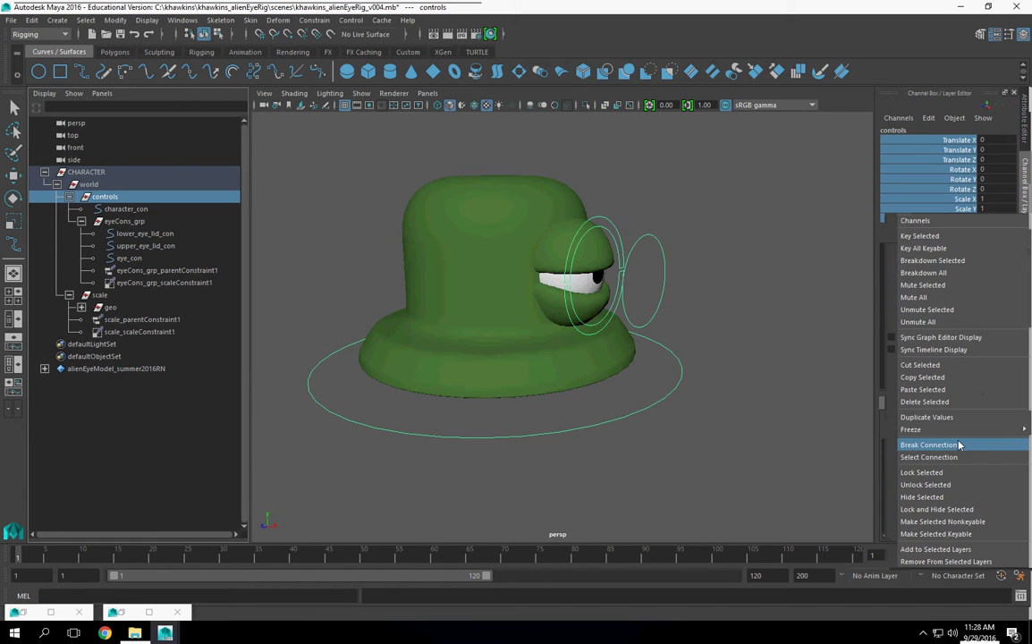
click(930, 515)
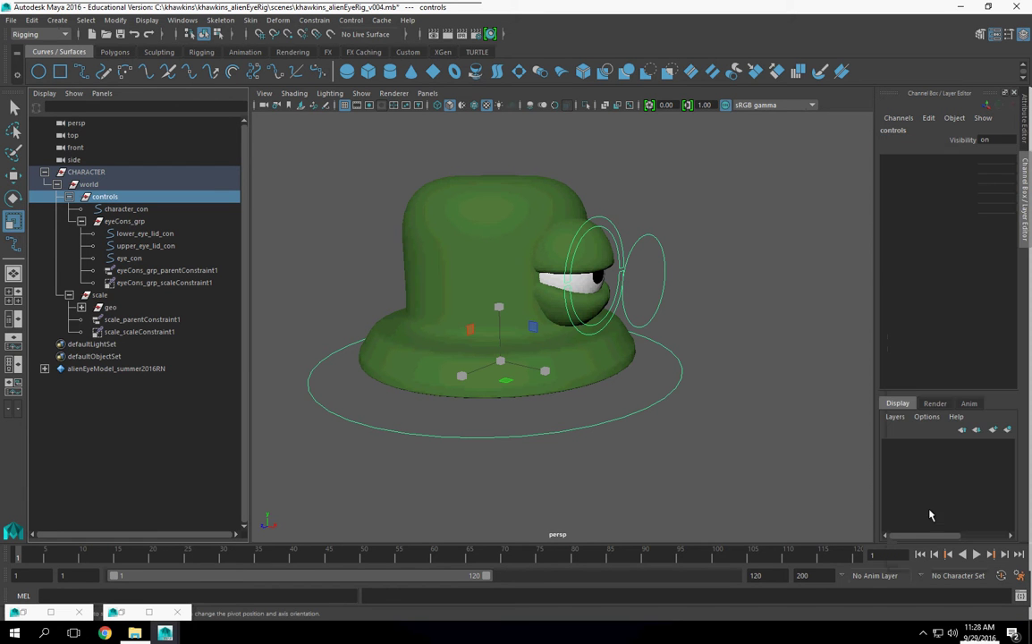
- Lock and hide the constrained Translate, Rotate and Scale channels of eyeCons_grp
click(122, 221)
drag(958, 140, 956, 218)
right_click(955, 219)
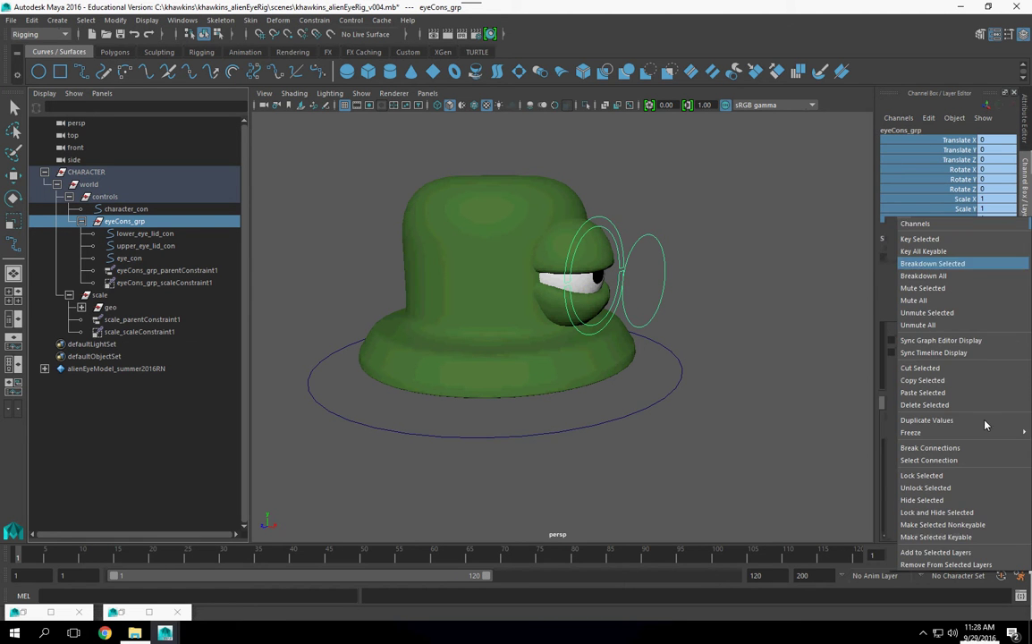
click(932, 514)
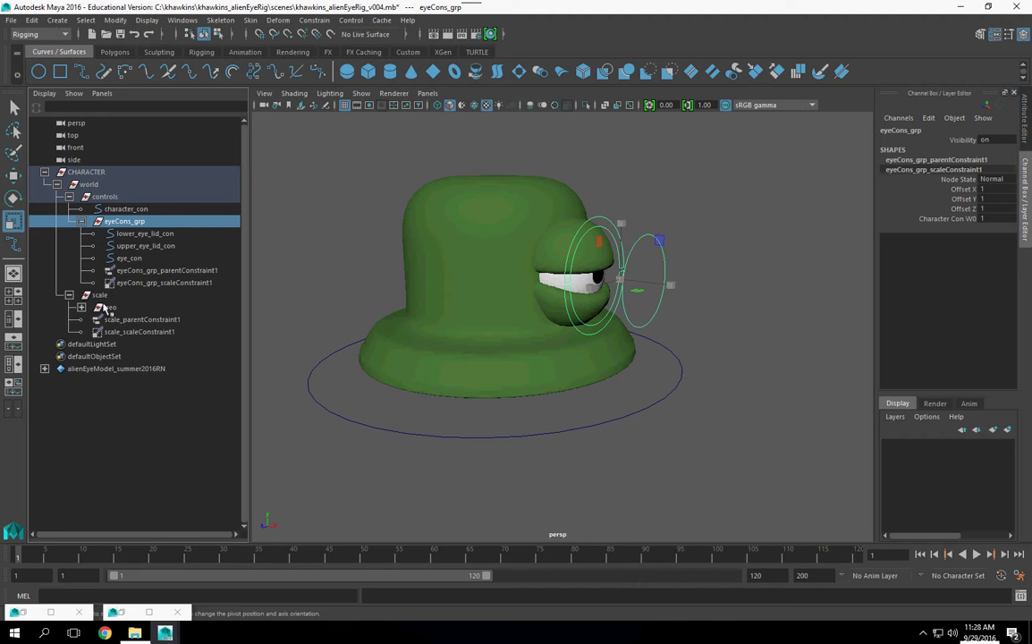
- Lock and hide the Translate, Rotate and Scale channels of the scale group
click(100, 296)
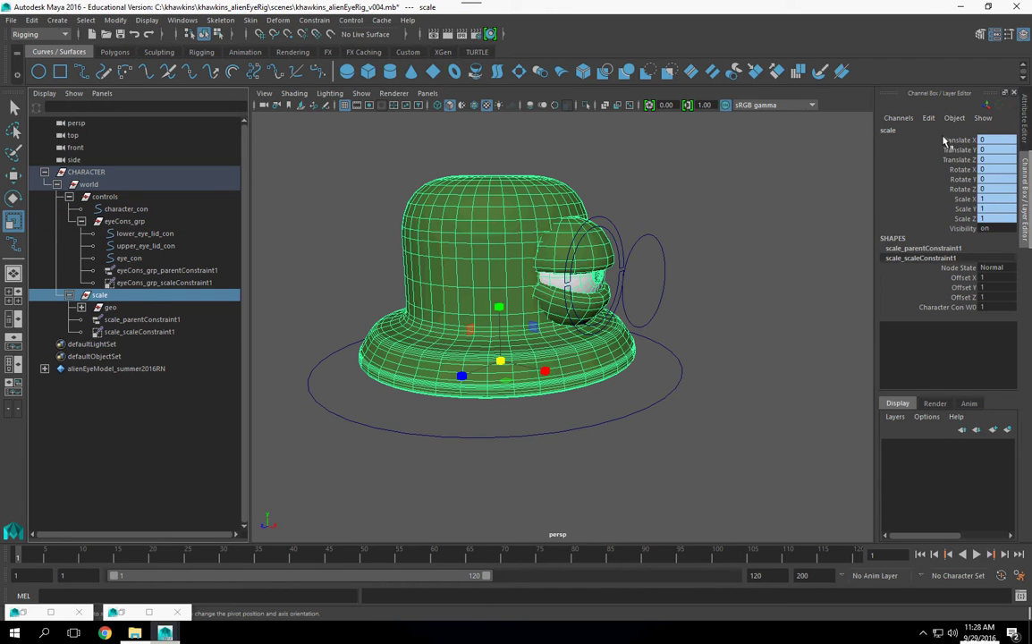
drag(957, 140, 959, 218)
right_click(959, 219)
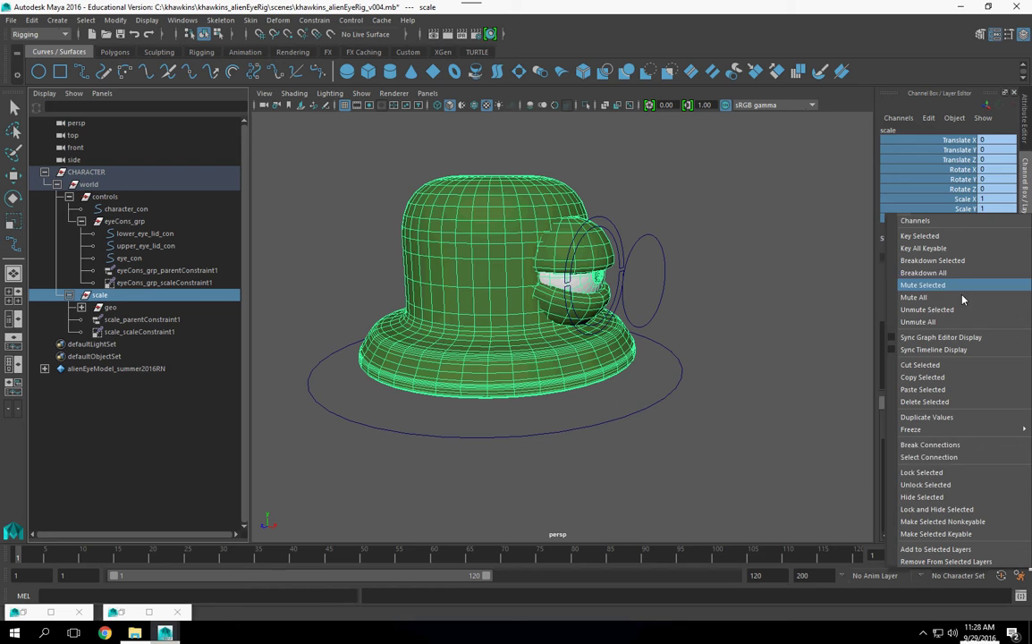
click(927, 509)
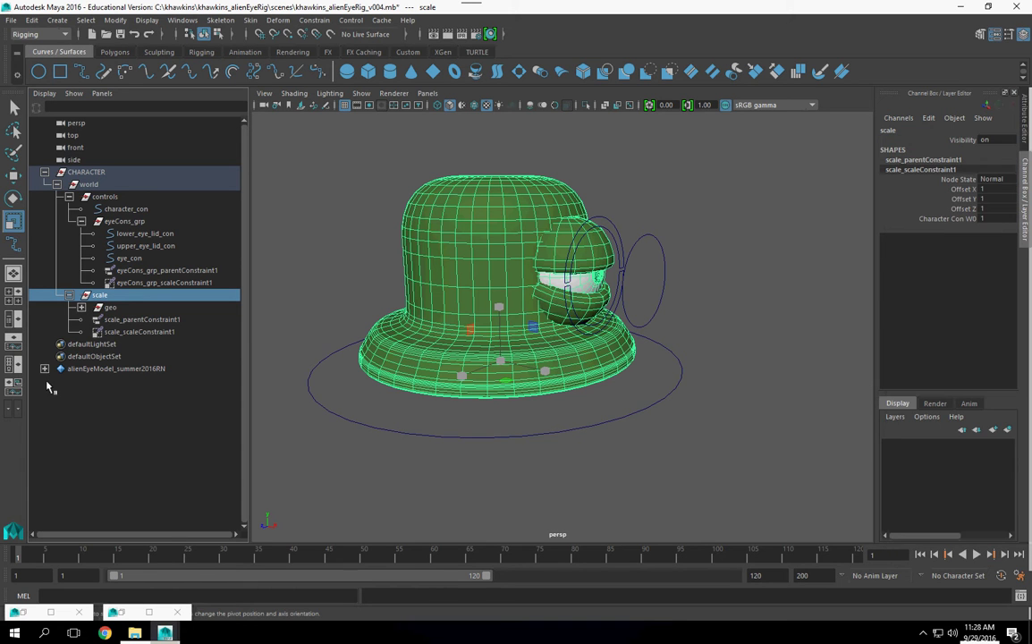
- Expand the geo group and lock and hide its Translate, Rotate and Scale channels
click(110, 308)
click(82, 306)
click(958, 140)
drag(951, 152, 962, 219)
right_click(962, 218)
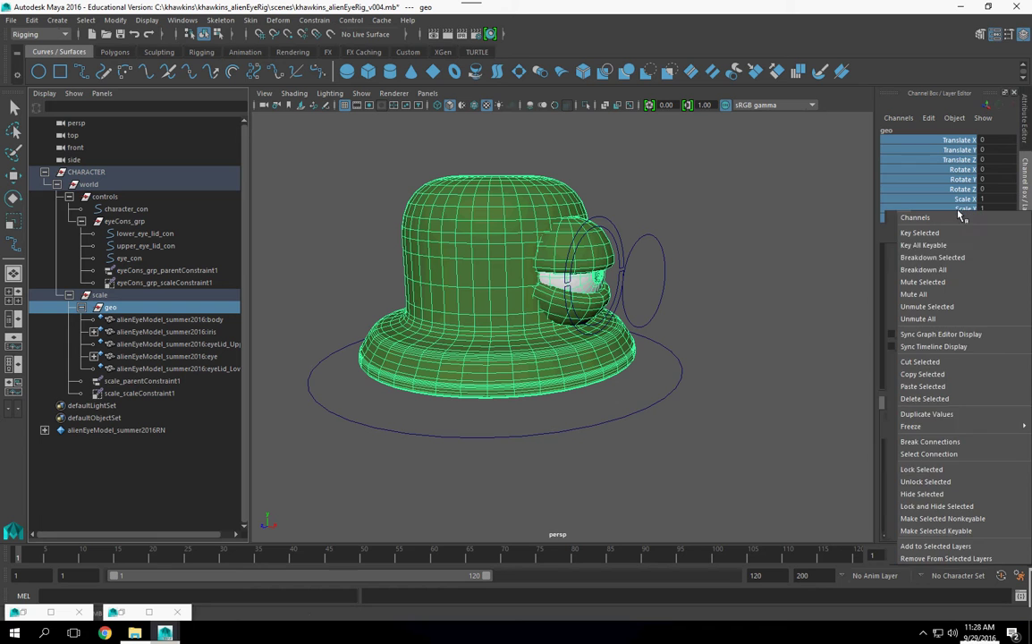
click(927, 507)
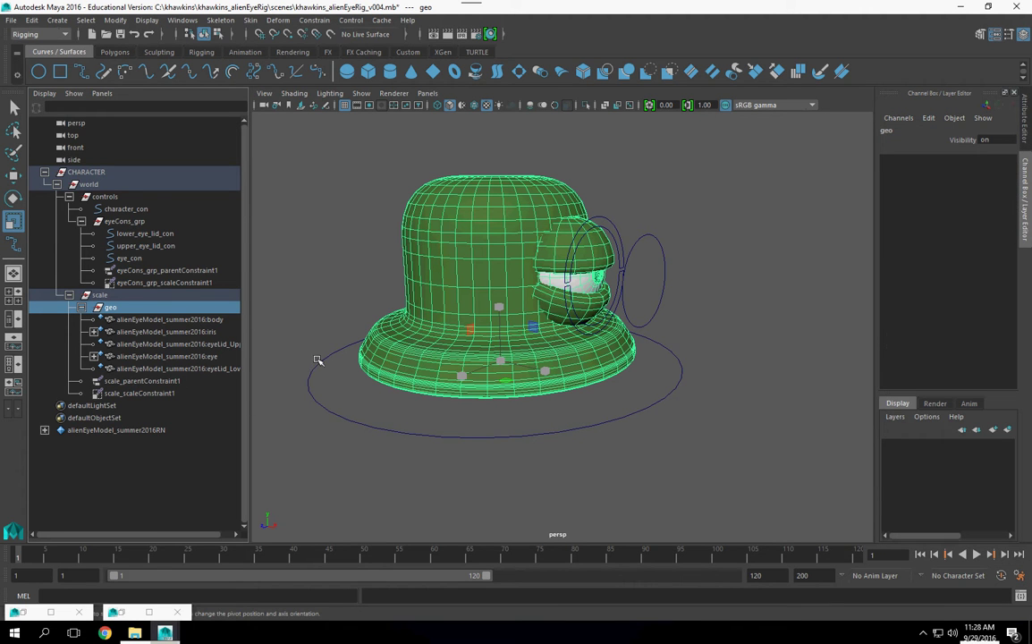
- Lock and hide every transform channel except Translate Y on lower_eye_lid_con and upper_eye_lid_con together, keeping Visibility
click(132, 235)
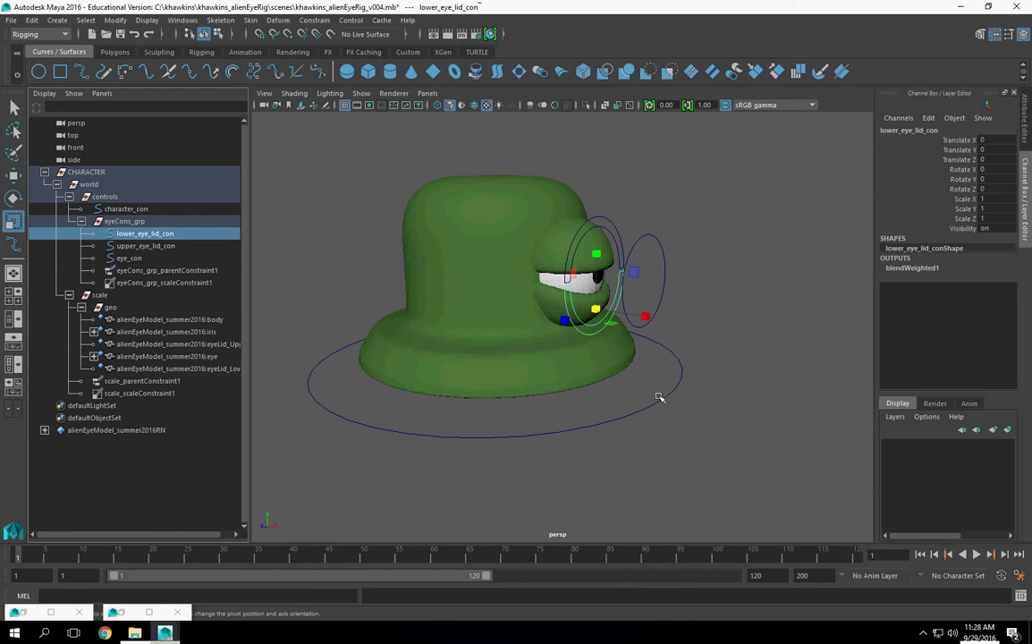
click(13, 176)
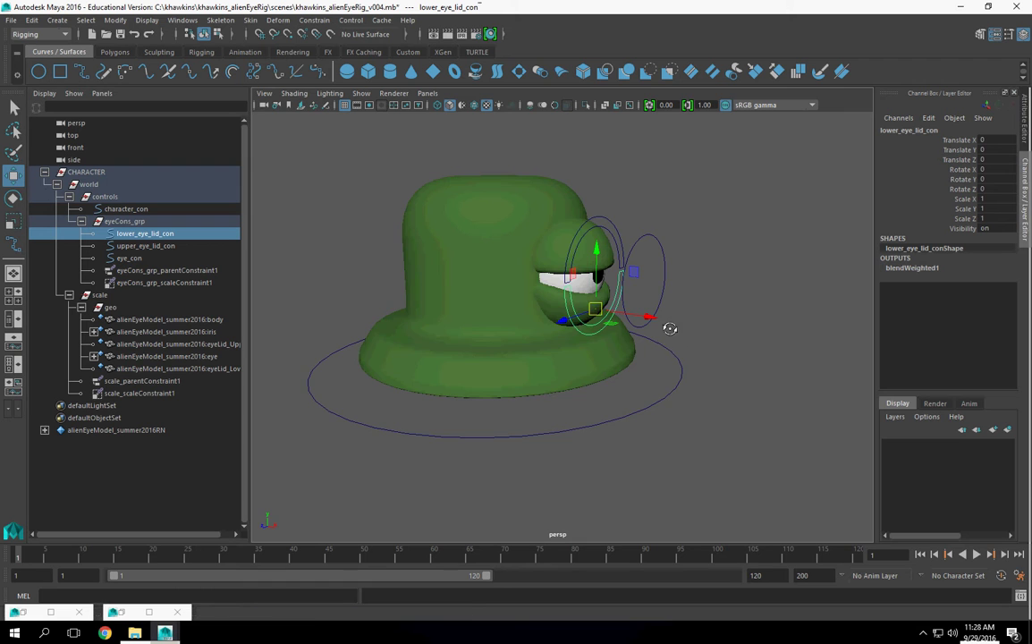
alt+drag(671, 327, 673, 338)
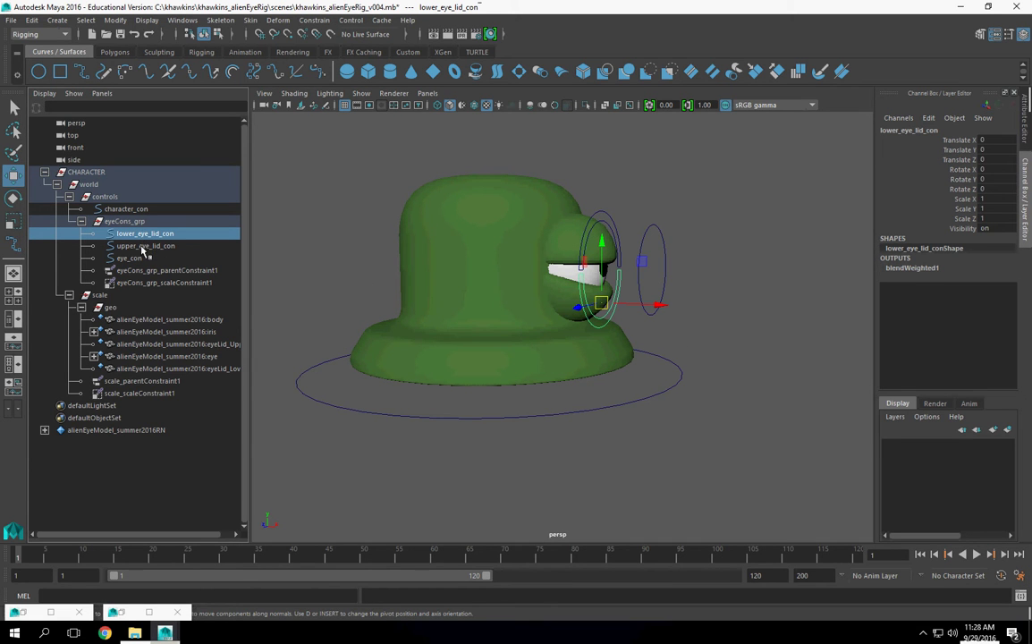
ctrl+click(142, 246)
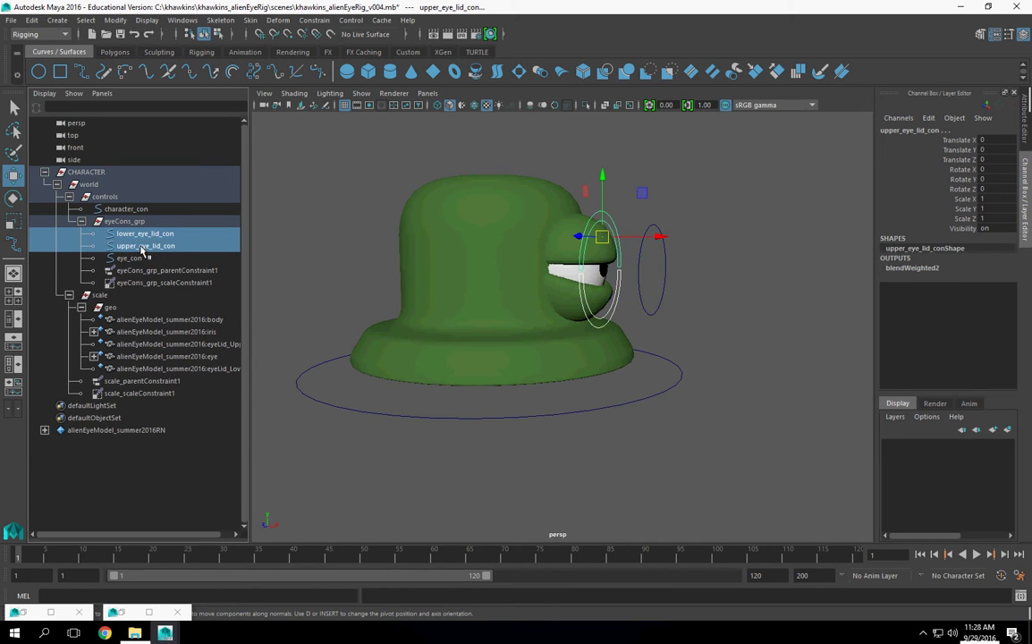
click(961, 141)
ctrl+click(961, 159)
ctrl+click(961, 170)
ctrl+drag(961, 182, 965, 222)
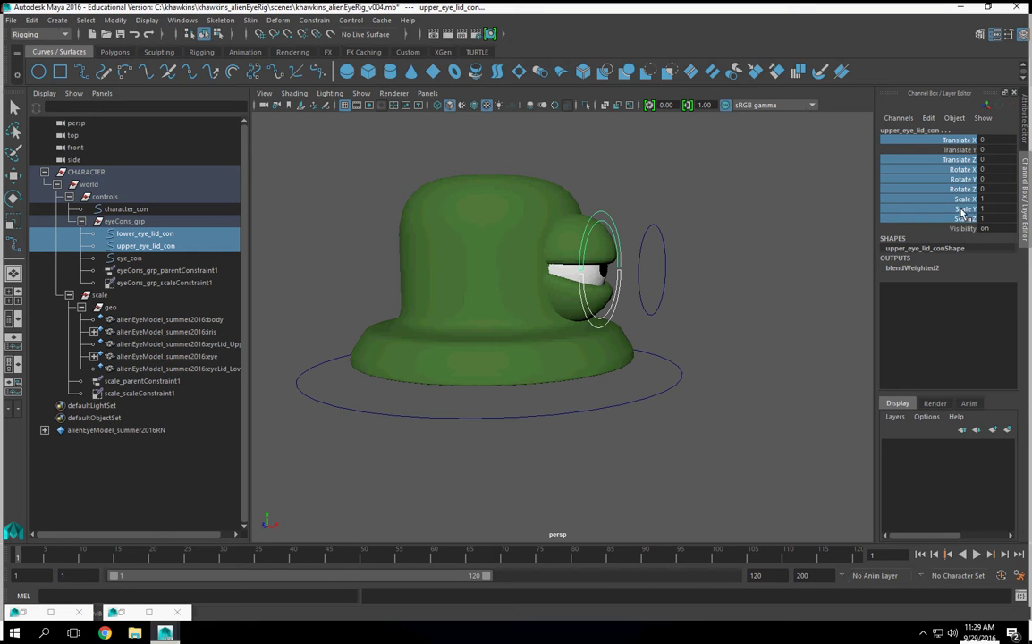
right_click(965, 222)
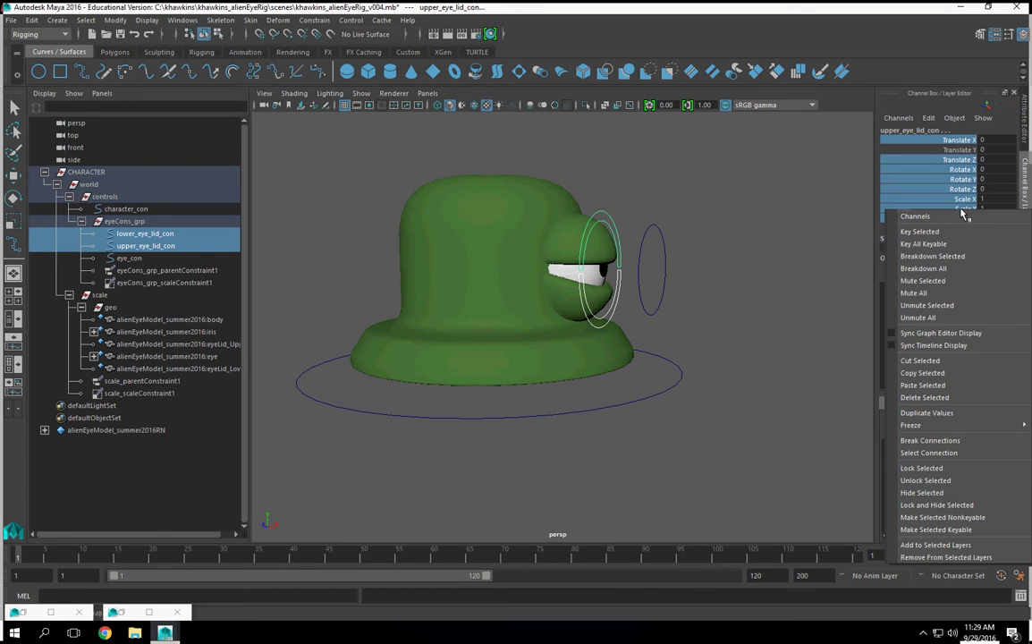
click(934, 506)
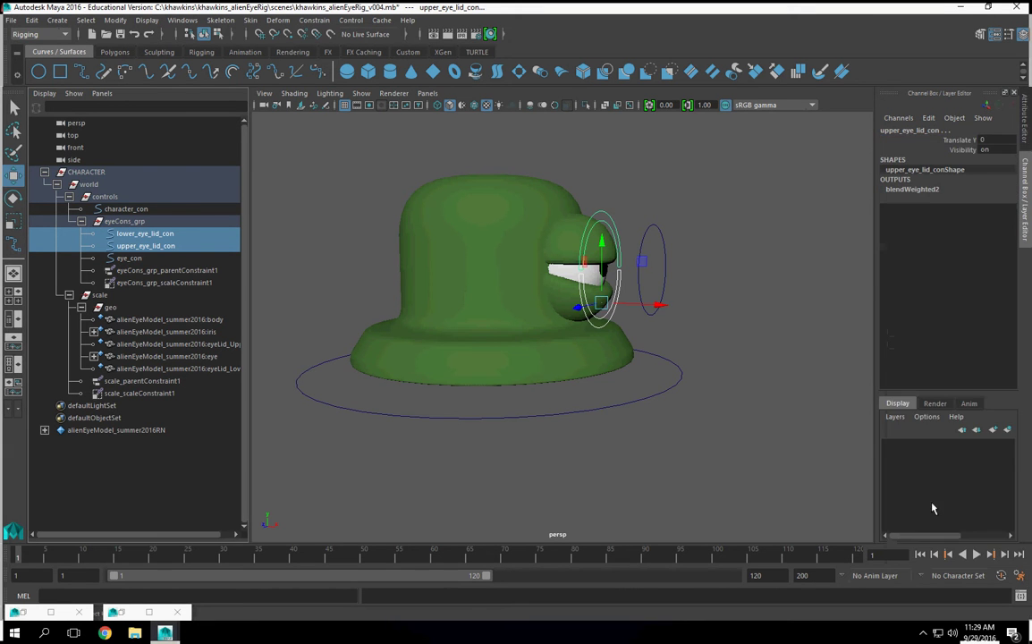
click(697, 433)
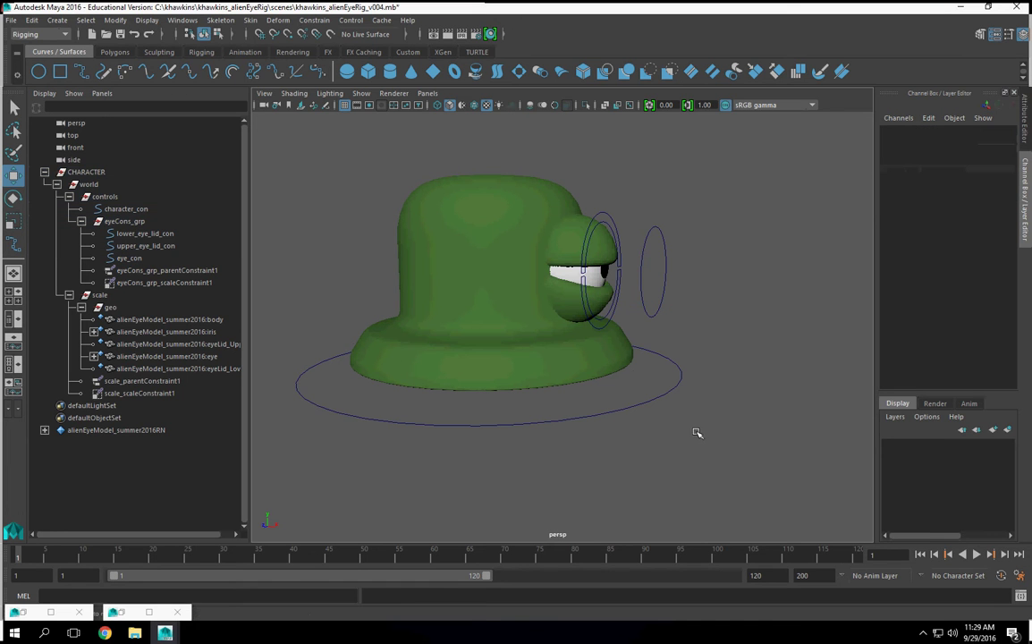
- Lock and hide Translate X and all Rotate and Scale channels of eye_con, keeping Translate Y and Z available
click(657, 231)
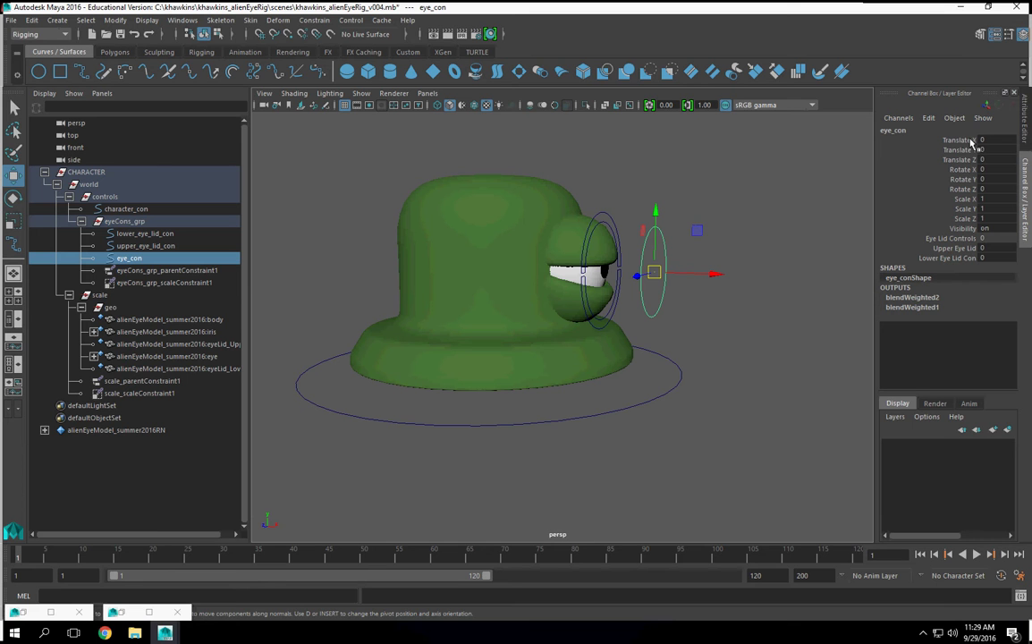
alt+drag(749, 224, 654, 203)
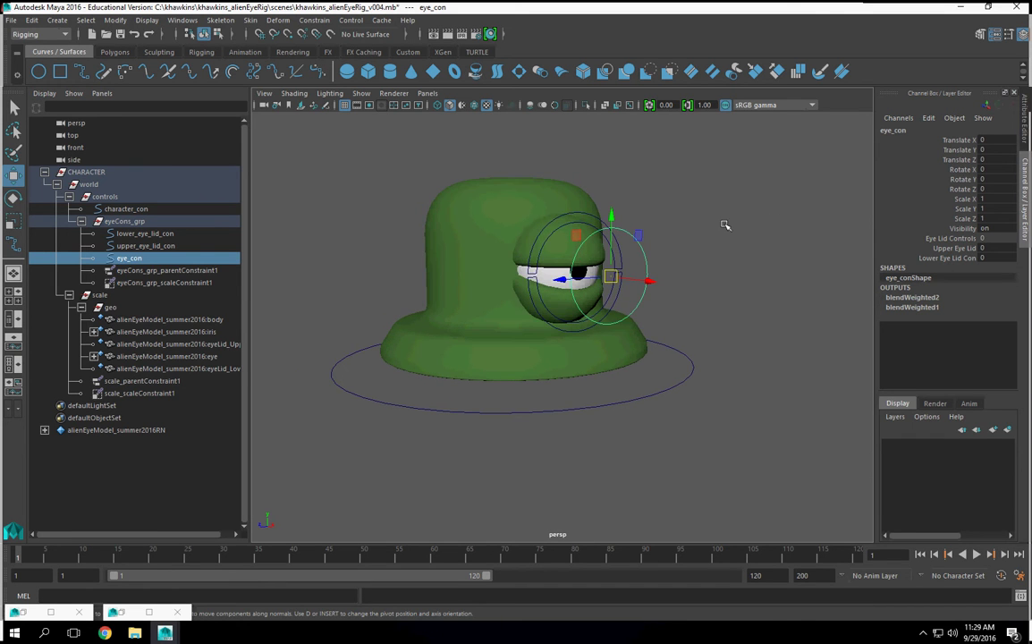
alt+drag(716, 295, 680, 296)
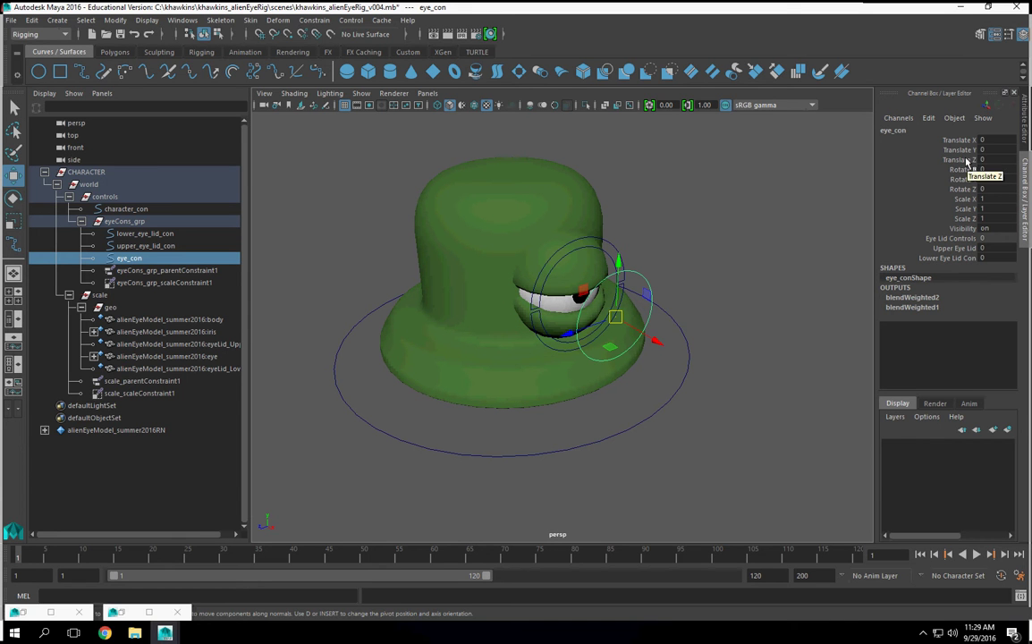
alt+drag(781, 293, 735, 269)
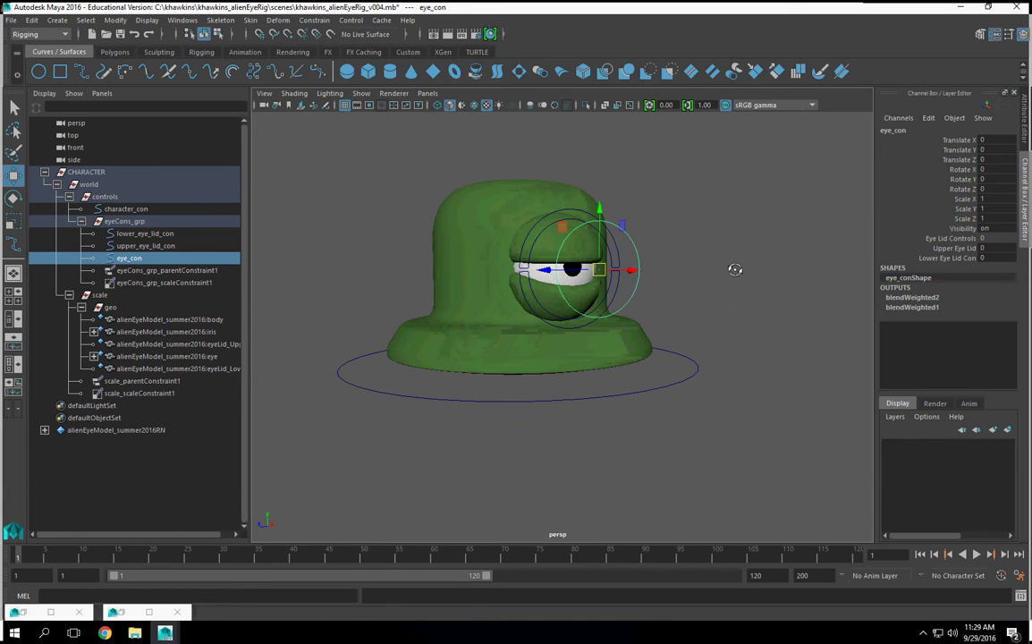
click(959, 141)
ctrl+click(962, 169)
ctrl+click(963, 179)
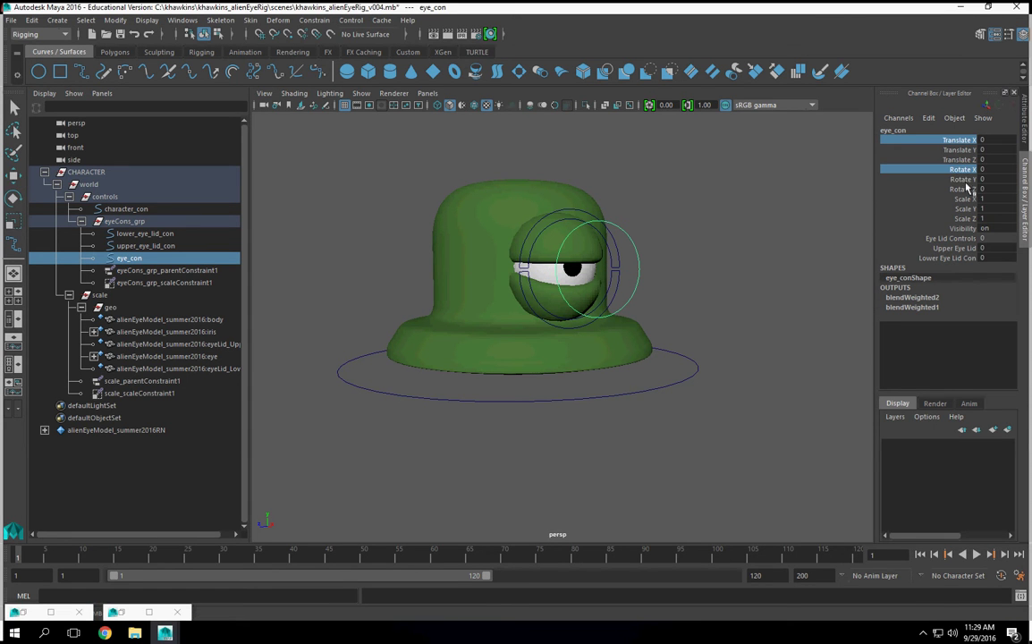
ctrl+click(964, 189)
ctrl+click(964, 198)
ctrl+click(965, 209)
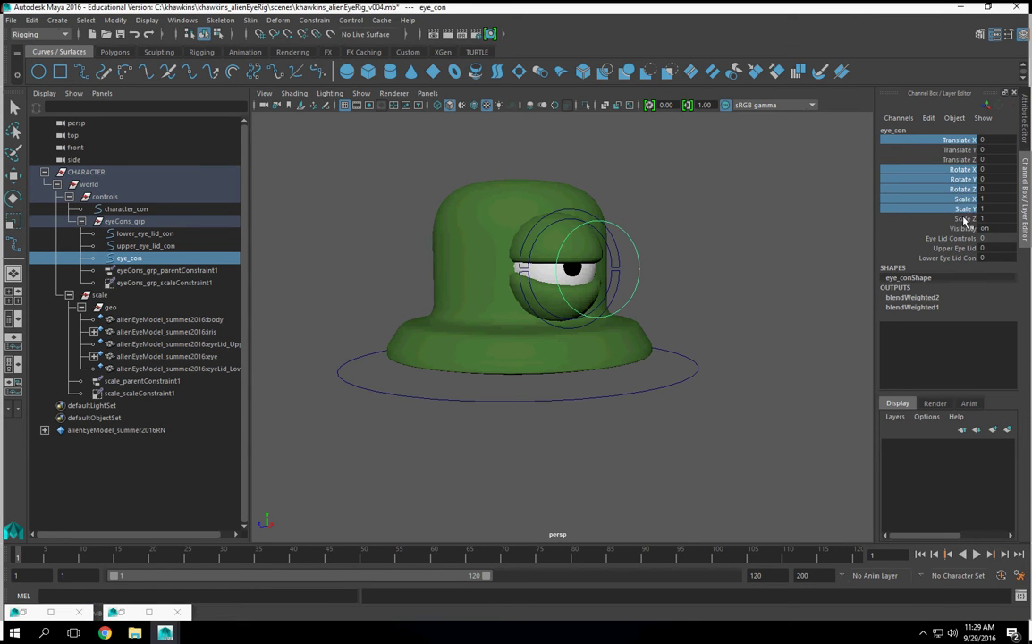
ctrl+click(967, 218)
right_click(964, 211)
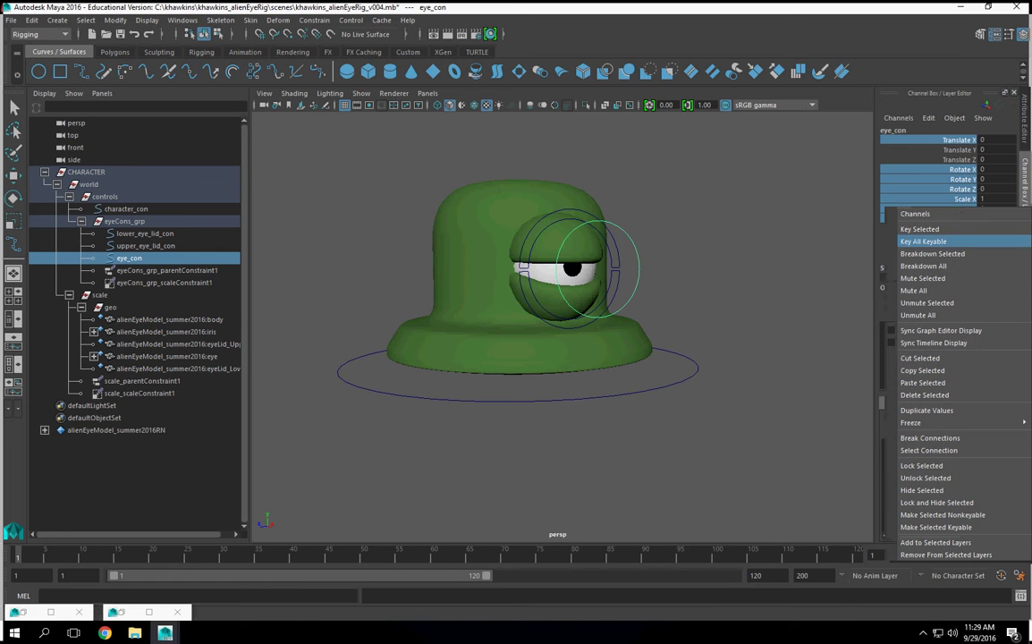
click(916, 502)
- Test moving eye_con from several viewing angles and undo the moves
alt+drag(615, 243, 644, 295)
middle_drag(644, 295, 550, 326)
alt+drag(550, 326, 458, 203)
key(ctrl+z)
key(ctrl+z)
key(ctrl+z)
key(ctrl+z)
alt+drag(507, 300, 671, 334)
drag(637, 233, 567, 239)
drag(506, 274, 629, 292)
key(ctrl+z)
key(ctrl+z)
key(ctrl+z)
key(ctrl+z)
key(ctrl+z)
alt+drag(501, 322, 580, 333)
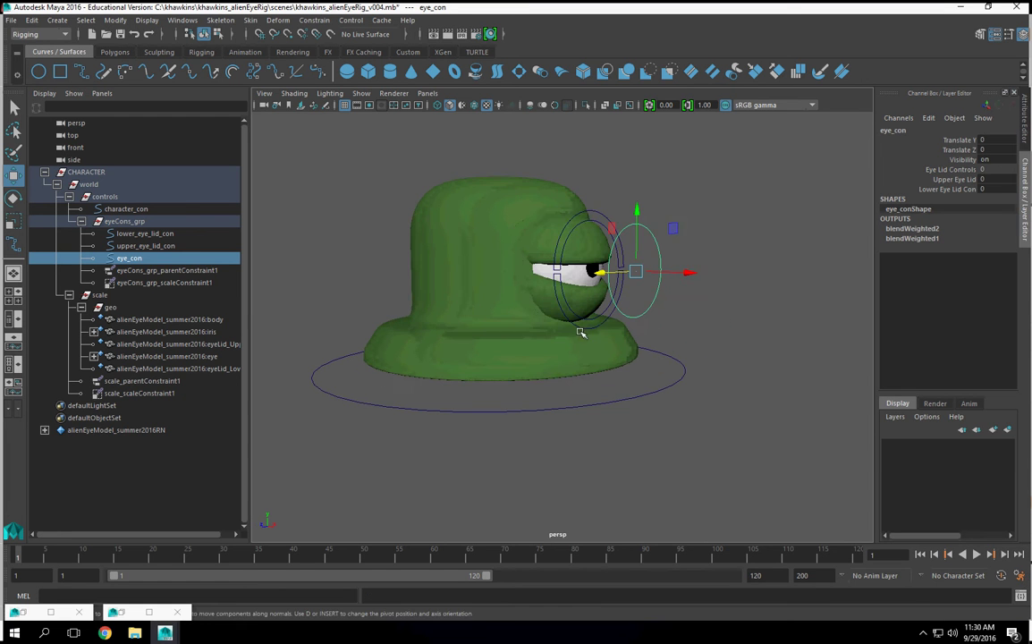
- Select the parent constraint under eyeCons_grp to check its channels
click(134, 271)
alt+drag(519, 416, 524, 447)
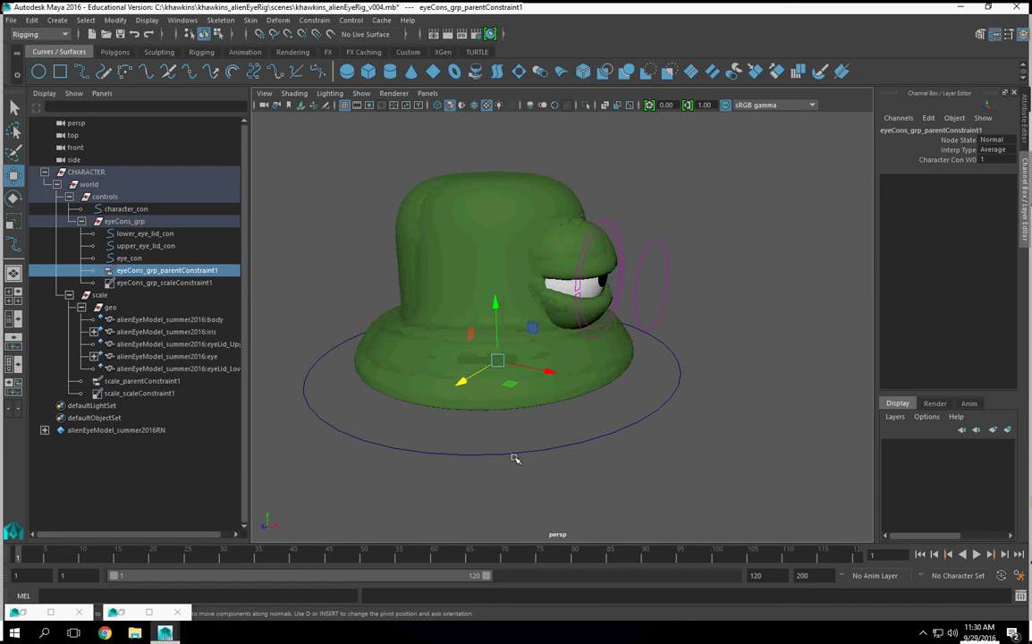
- Compare the available channels of character_con, the scale group, and the parent and scale constraints under eyeCons_grp
click(517, 454)
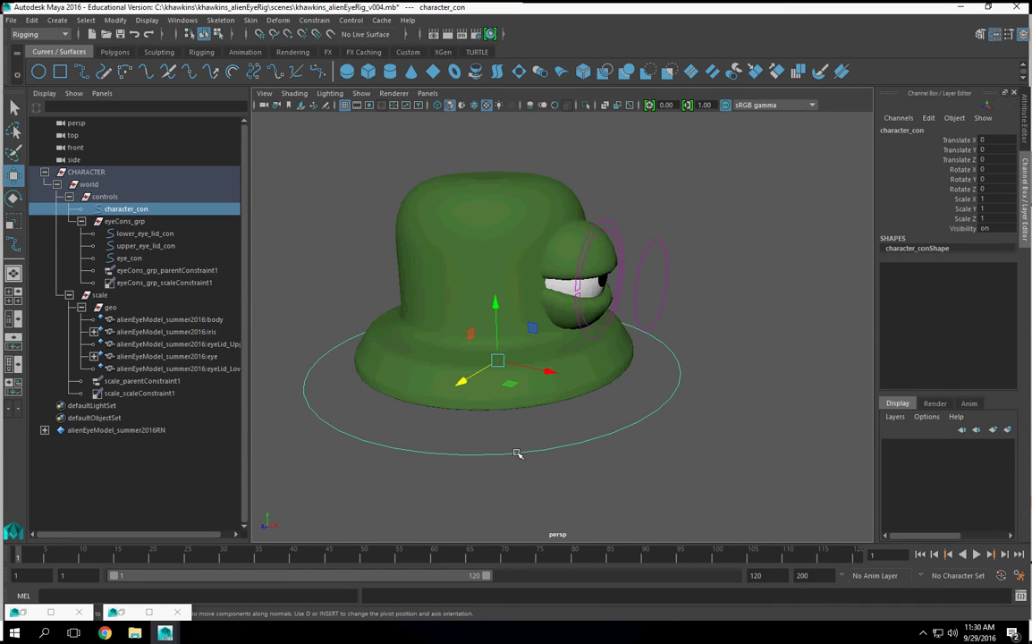
click(100, 295)
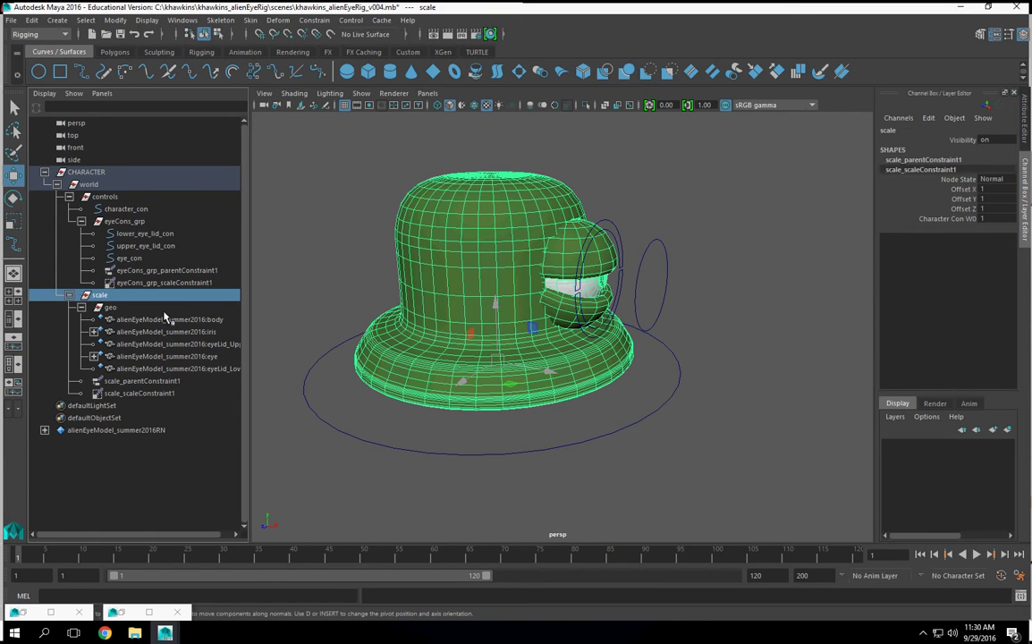
click(164, 271)
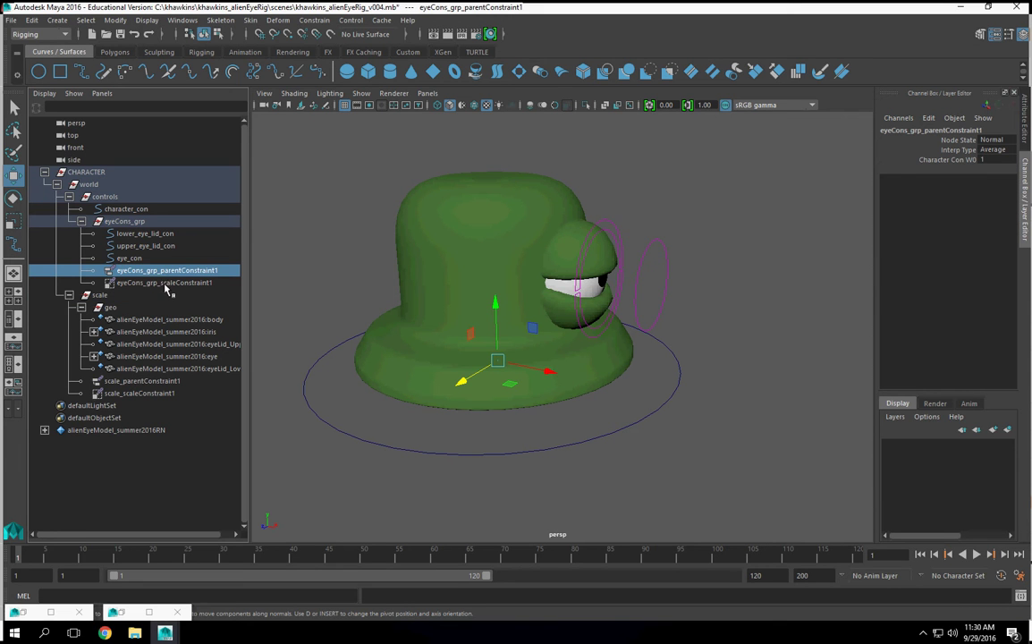
shift+click(170, 283)
click(139, 269)
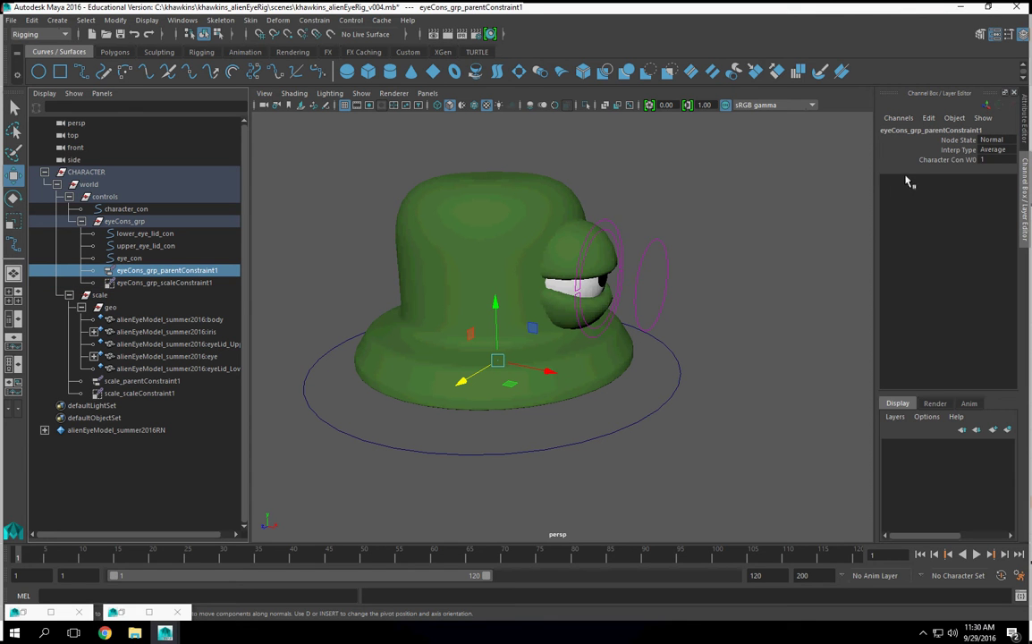
click(166, 282)
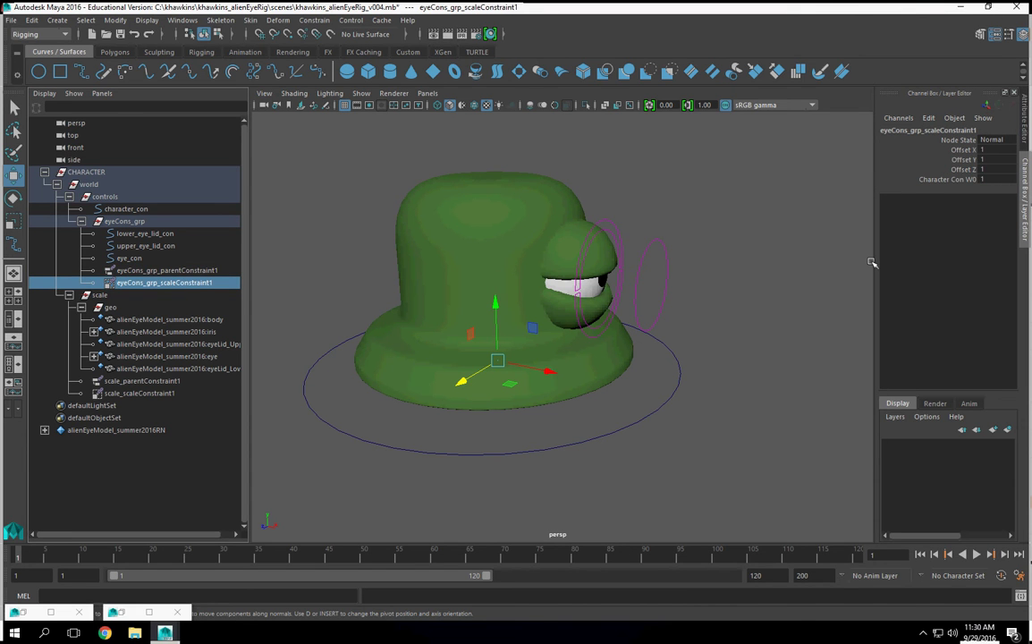
click(181, 271)
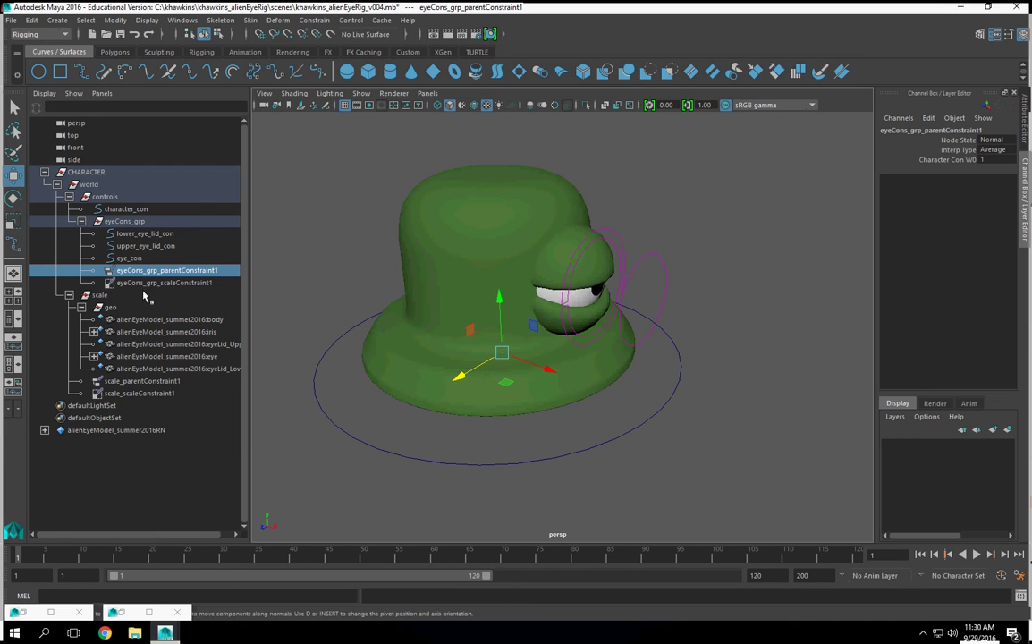
click(144, 283)
click(139, 270)
click(152, 282)
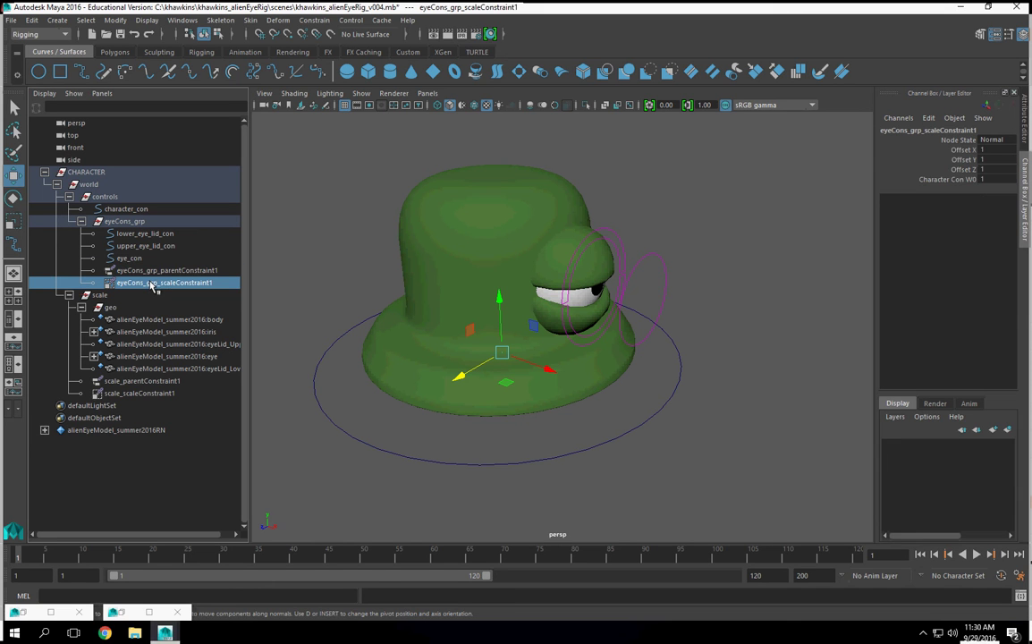
click(154, 271)
click(149, 283)
- Lock and hide all channels of eyeCons_grp_parentConstraint1 and eyeCons_grp_scaleConstraint1, including Node State, Interp Type, Offsets and Character Con W0
click(154, 270)
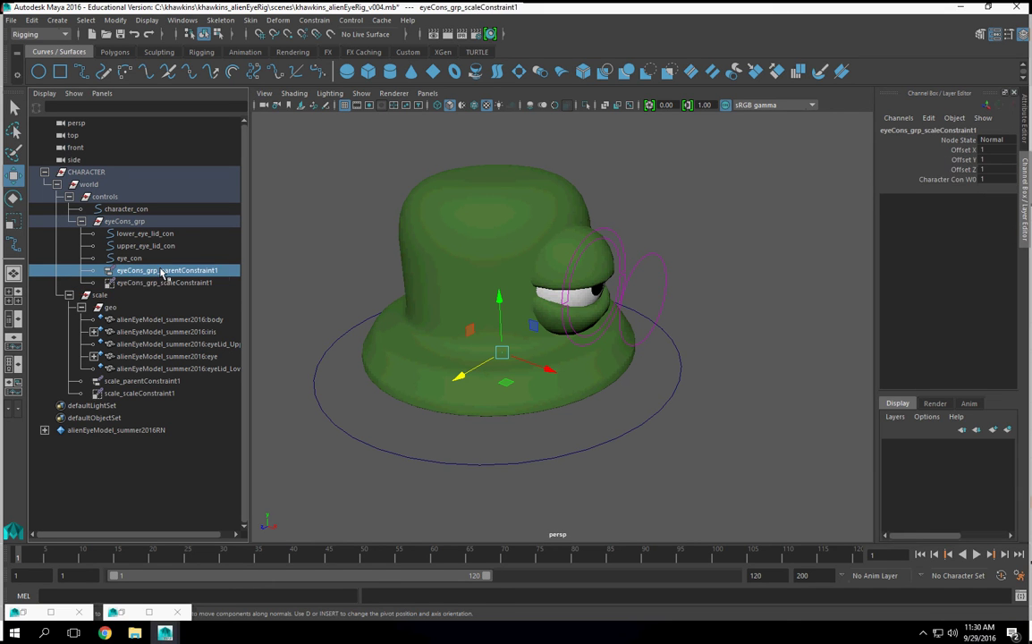
drag(950, 140, 960, 163)
right_click(960, 164)
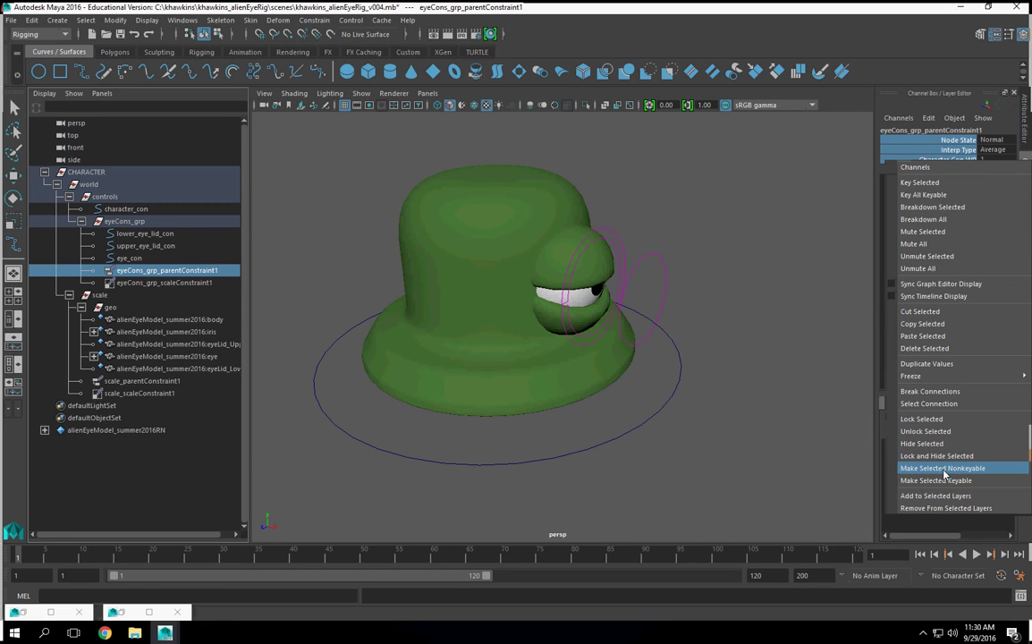
click(946, 457)
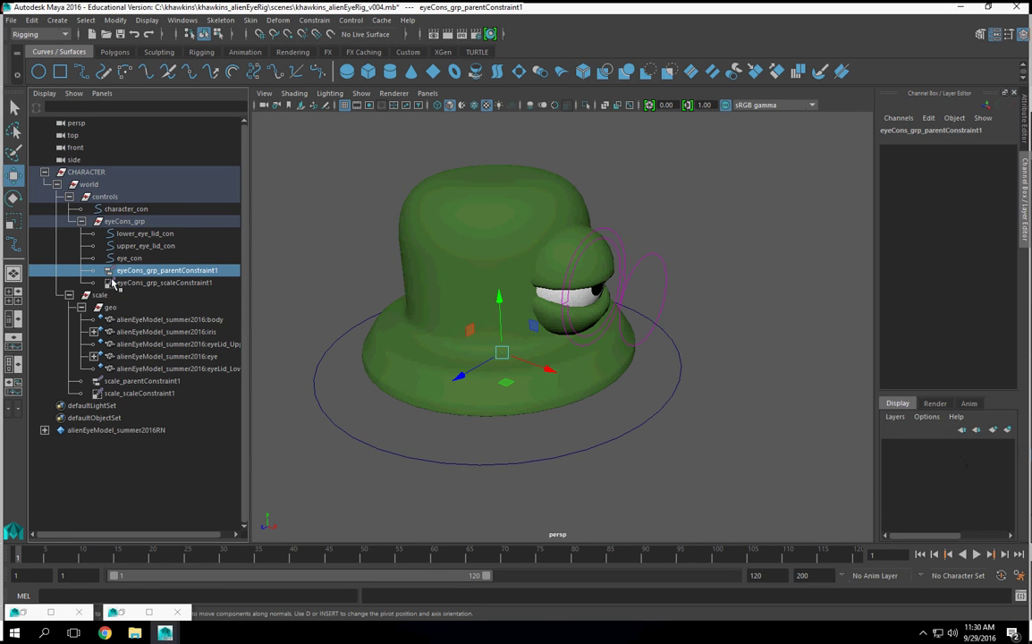
click(183, 284)
drag(955, 140, 959, 179)
right_click(961, 166)
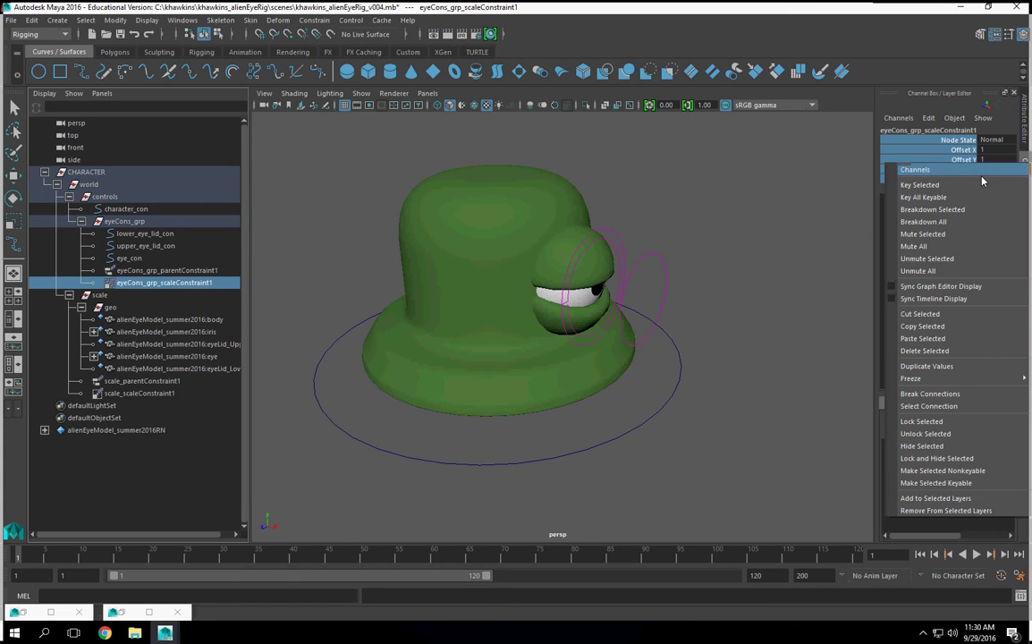
click(950, 458)
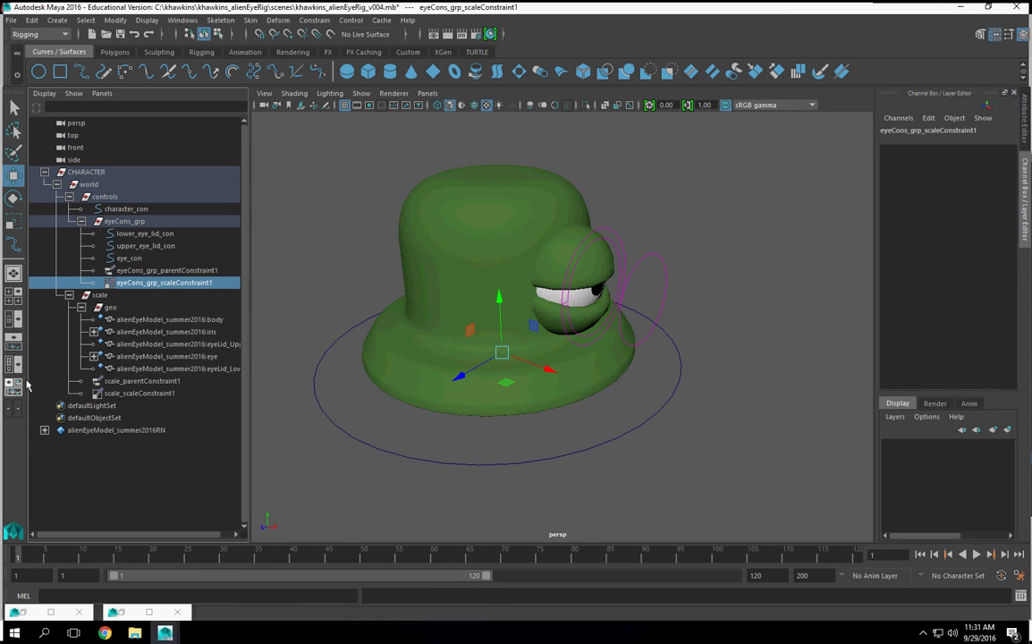
- Lock and hide all channels of scale_parentConstraint1 and scale_scaleConstraint1, including Node State, Interp Type, Offsets and Character Con W0
click(136, 382)
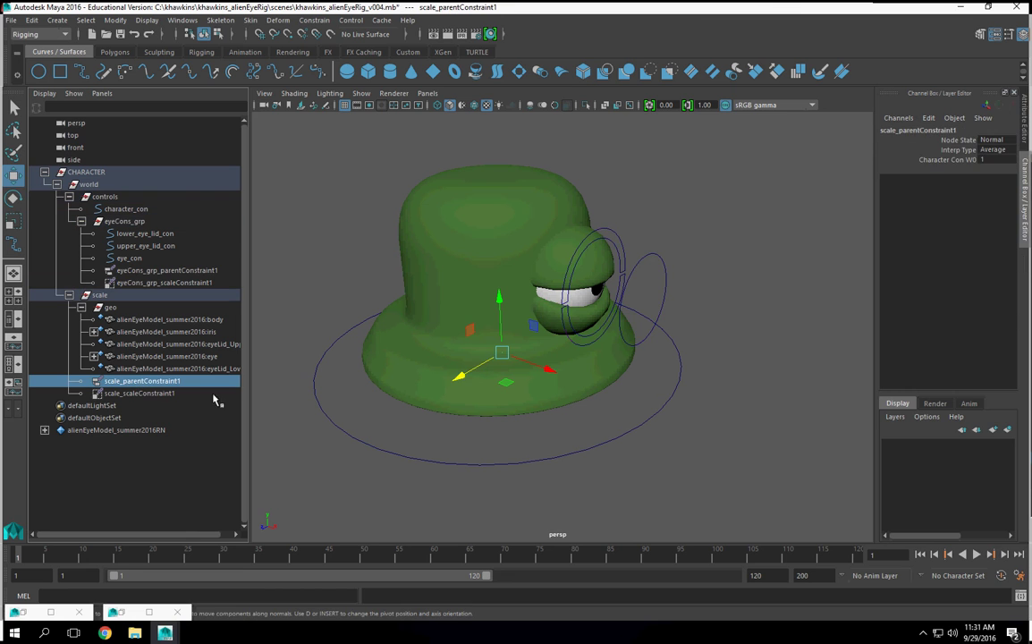
drag(959, 142, 961, 160)
right_click(961, 161)
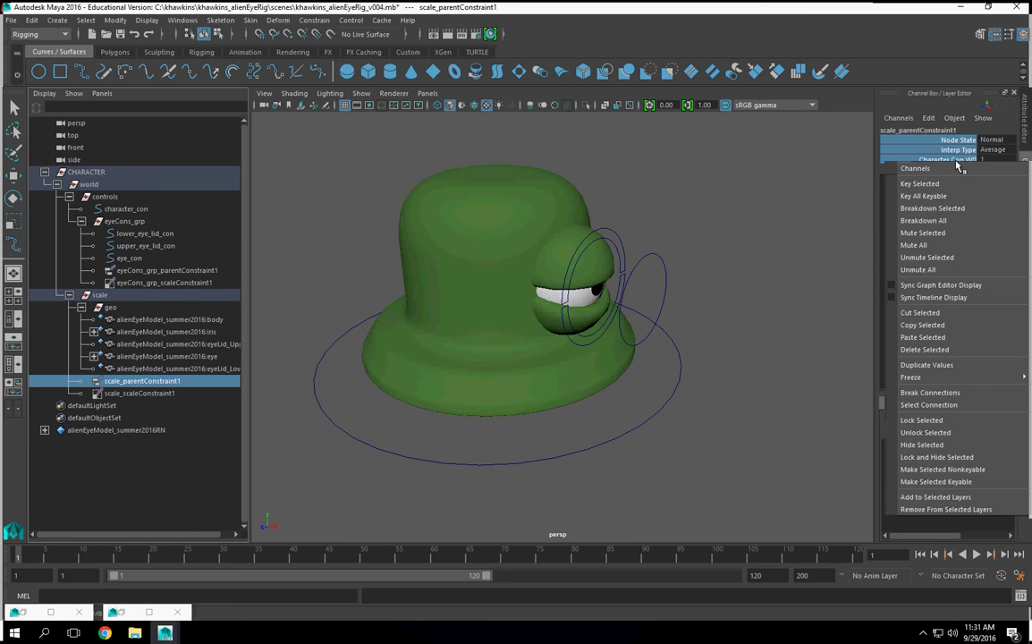
click(967, 459)
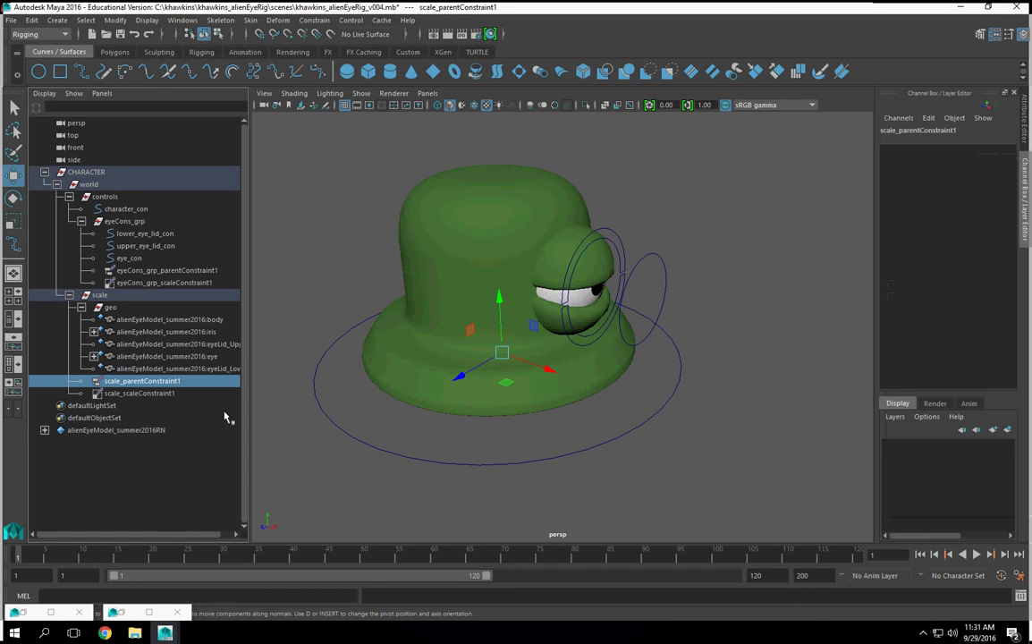
click(136, 394)
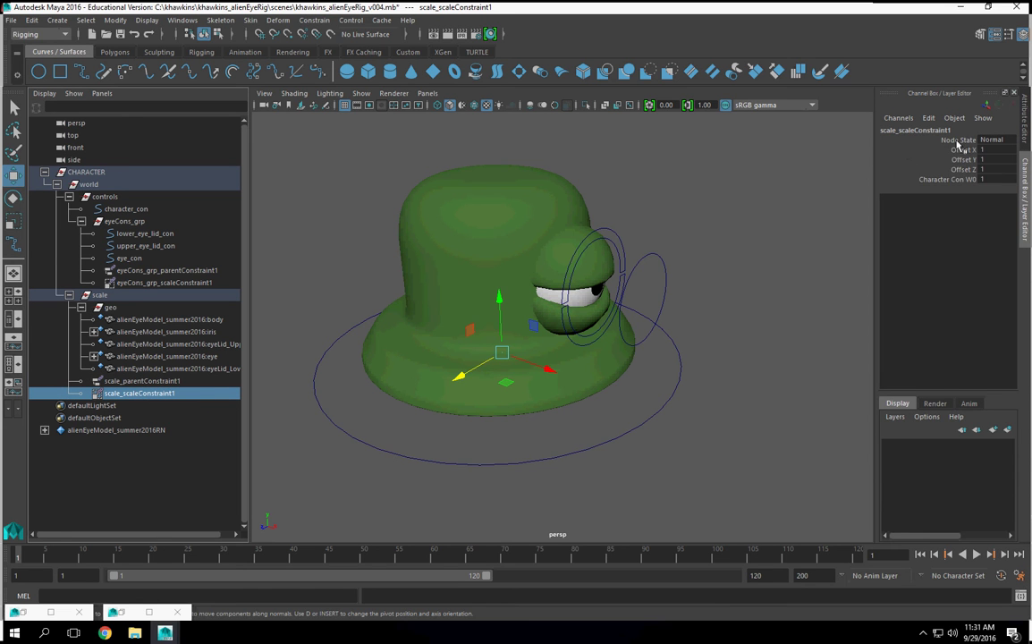
drag(959, 140, 959, 172)
right_click(959, 174)
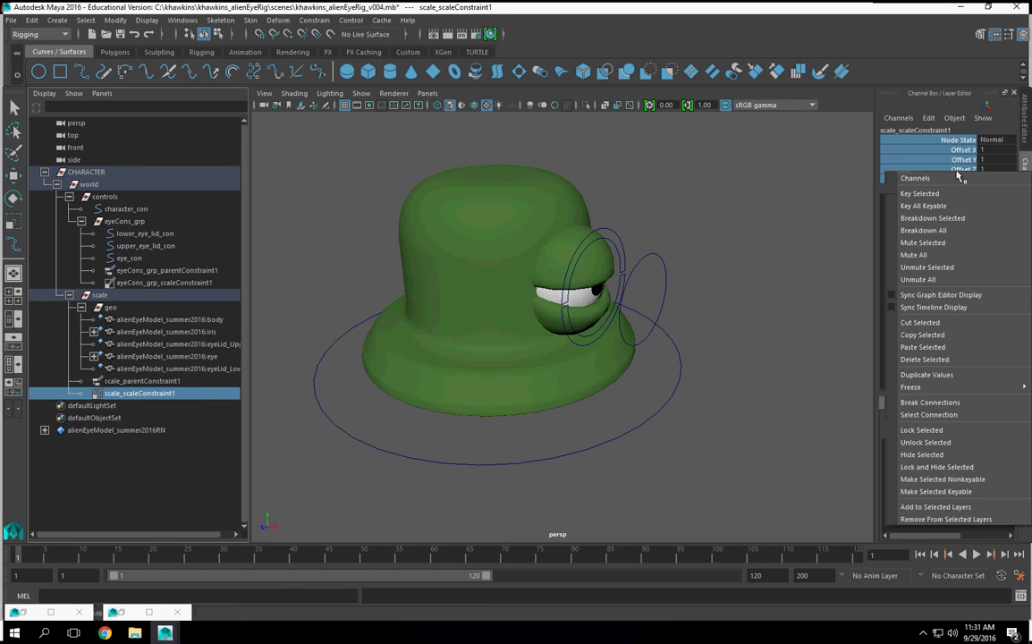
click(972, 468)
- Check the channels of character_con and the two constraints under the scale group, and clear the selection
alt+drag(548, 407, 627, 415)
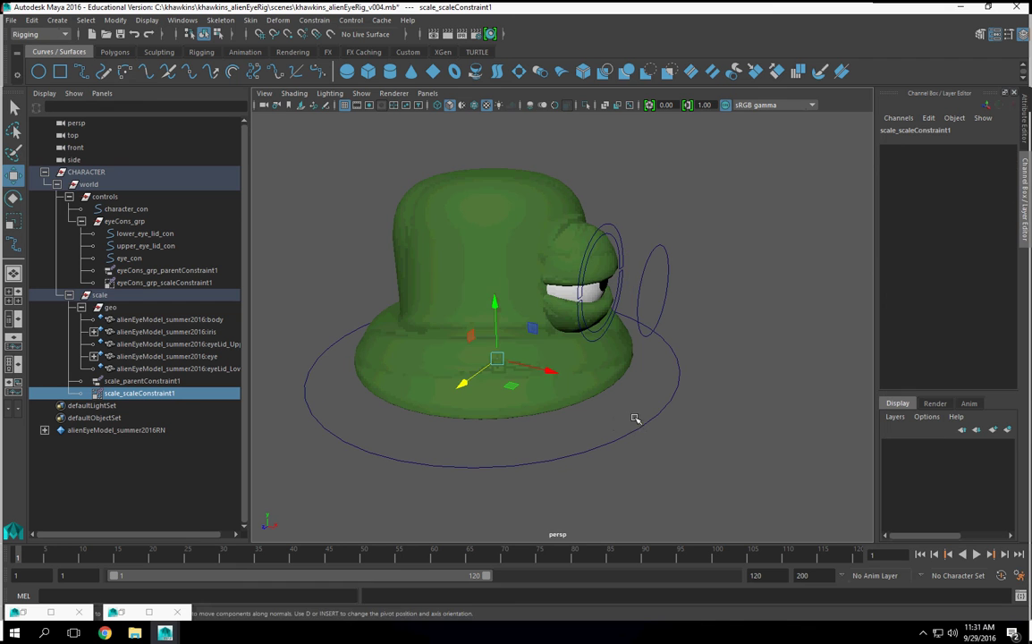
click(644, 429)
click(645, 428)
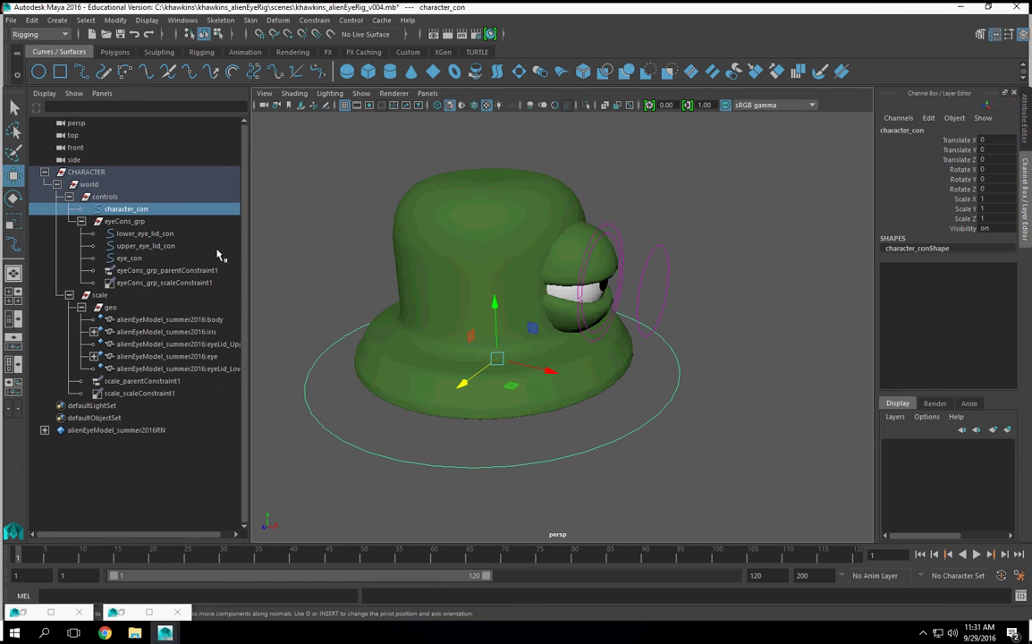
click(139, 382)
shift+click(139, 393)
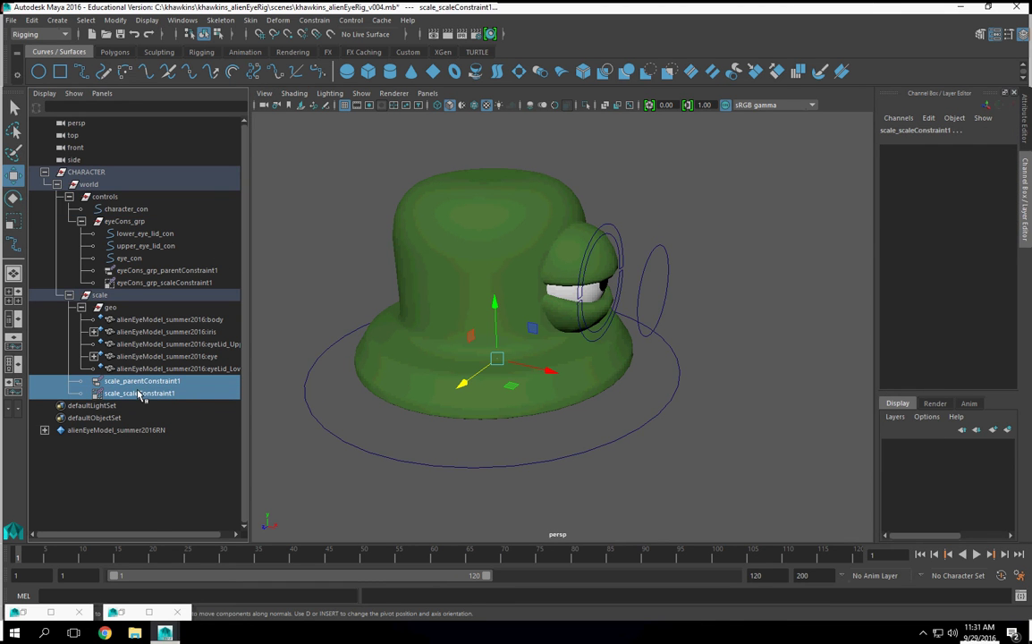
alt+drag(655, 428, 657, 408)
click(657, 408)
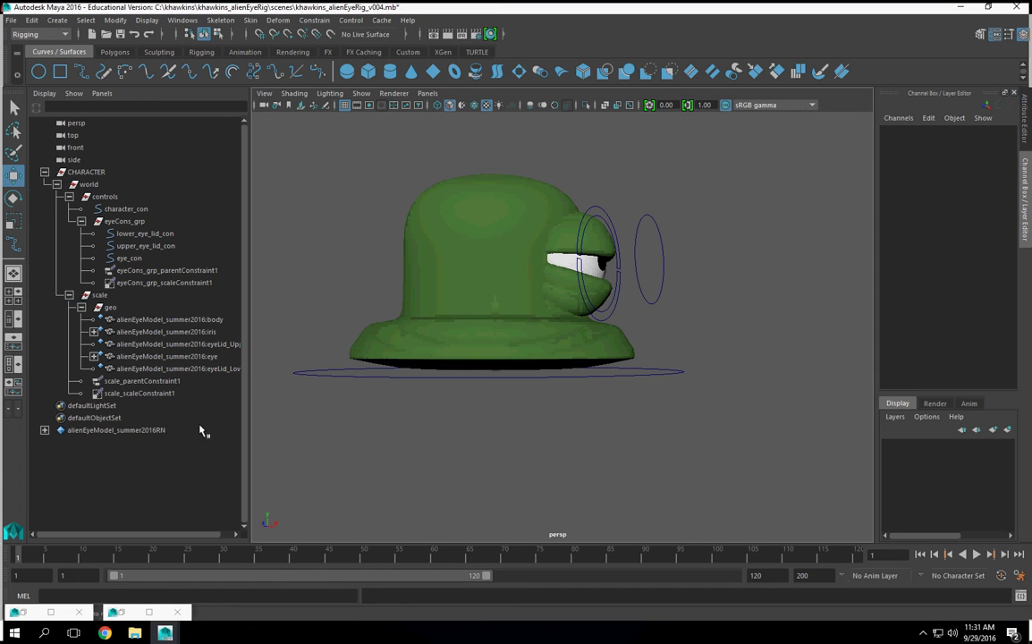
- Collapse the scale, eyeCons_grp, controls and world groups in the hierarchy and select the CHARACTER group
click(69, 295)
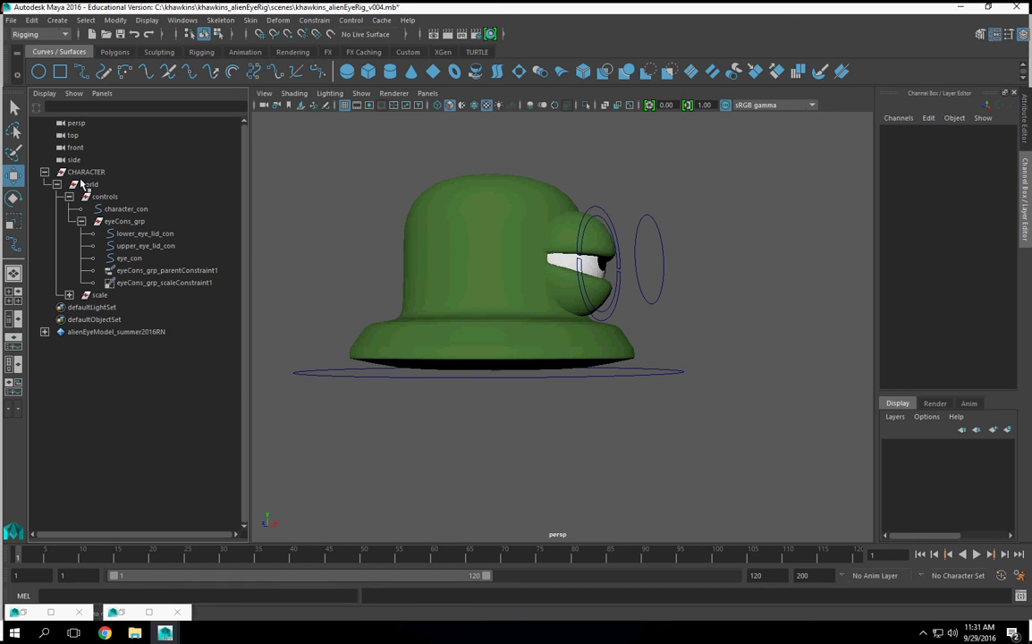
click(81, 222)
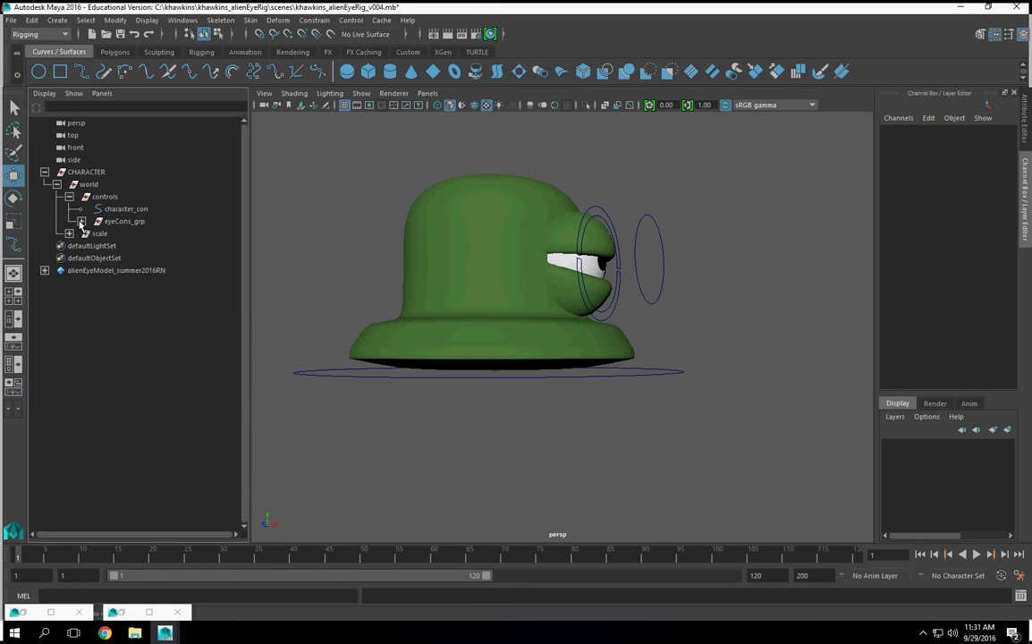
click(70, 197)
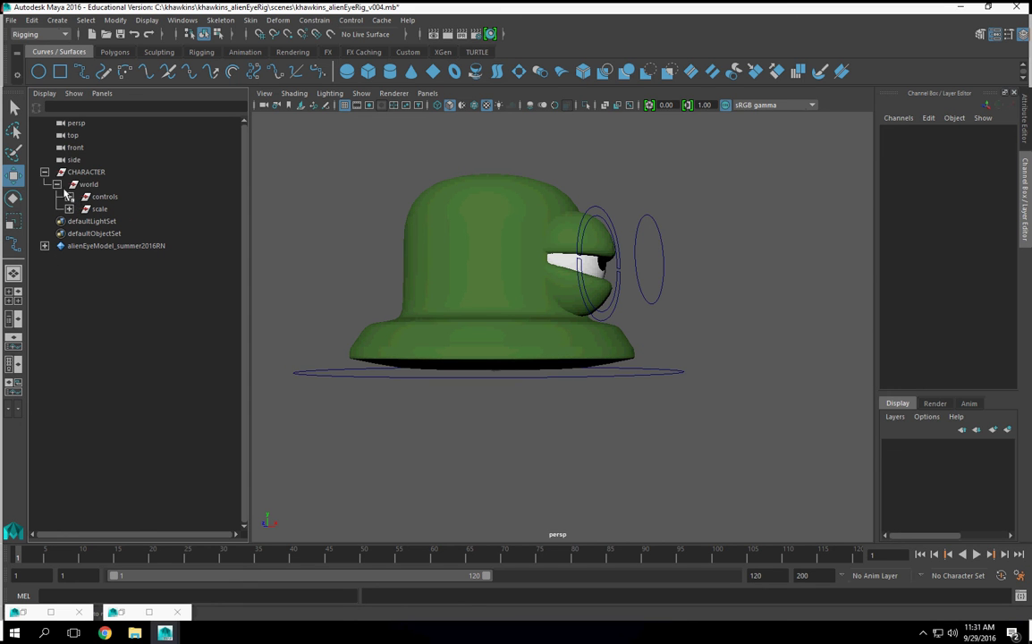
click(98, 184)
click(57, 183)
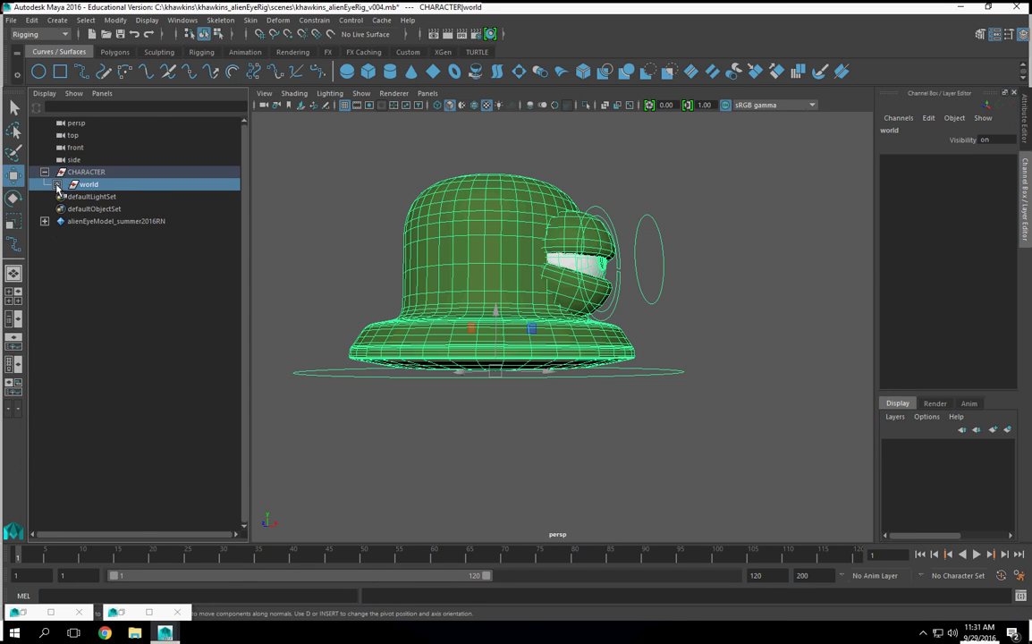
click(91, 174)
alt+drag(656, 207, 661, 227)
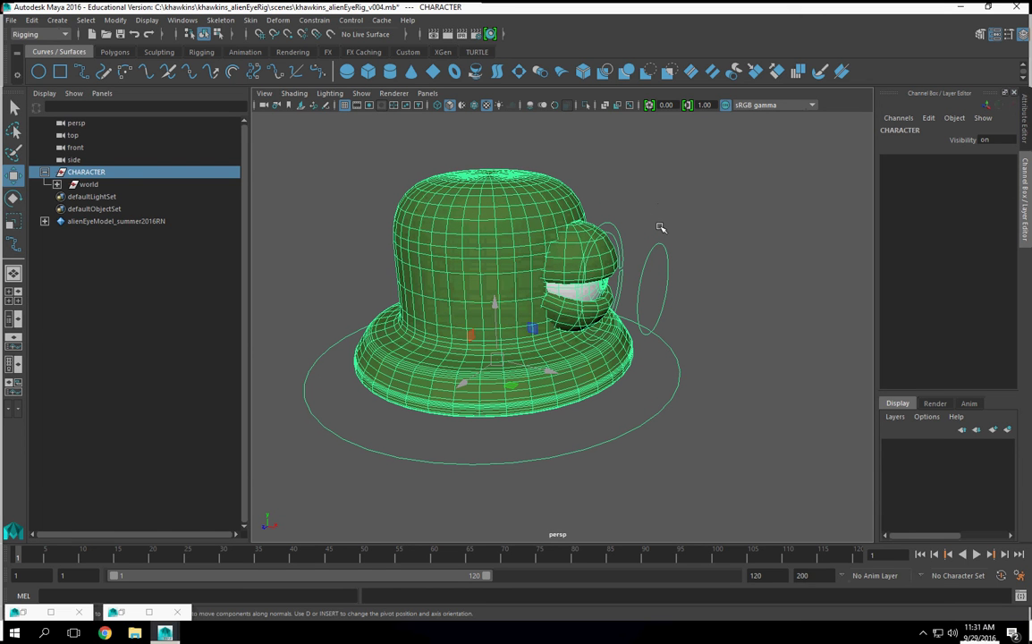
- Save the scene as a new Maya Binary file in the scenes folder, replacing v004 in the file name with final
click(11, 20)
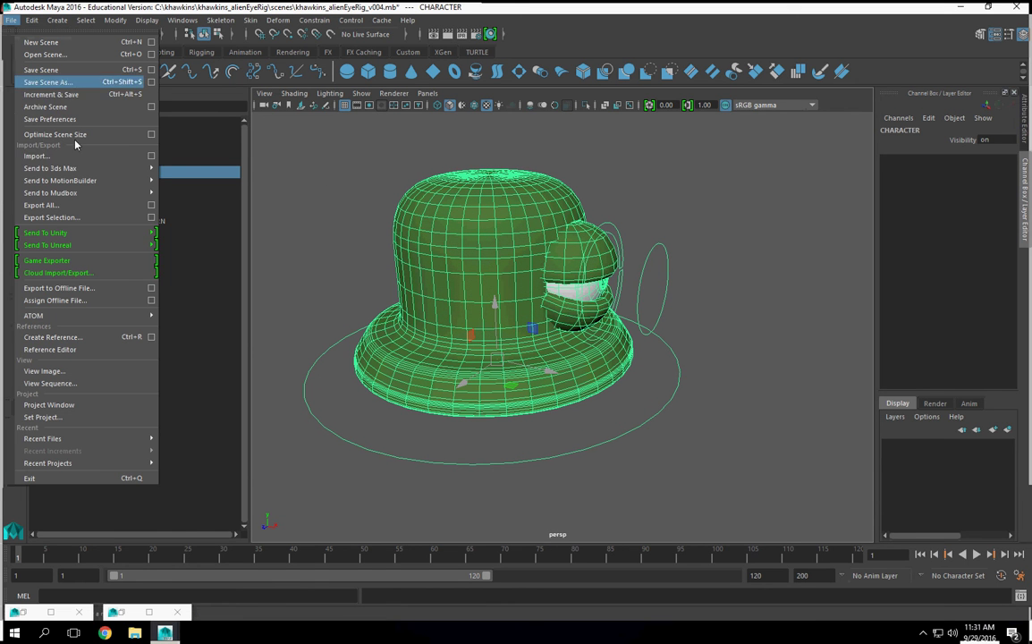
click(68, 84)
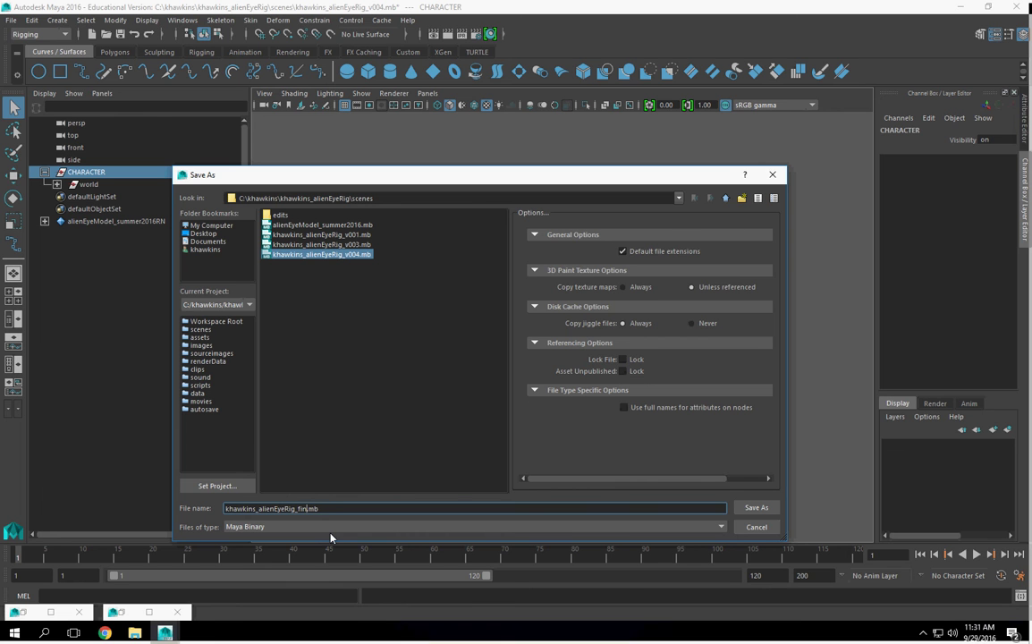
key(Return)
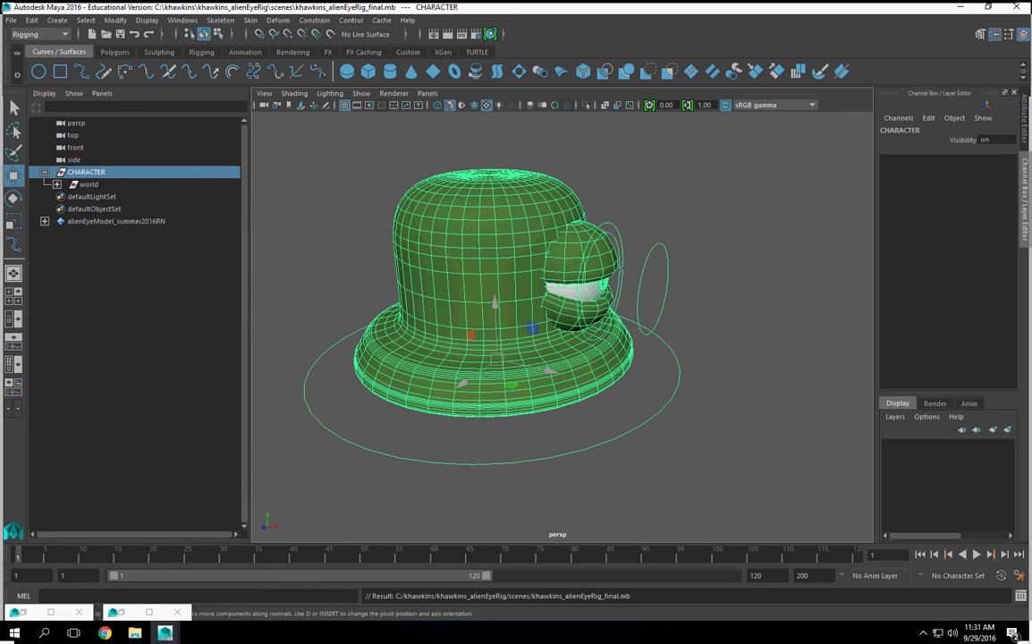